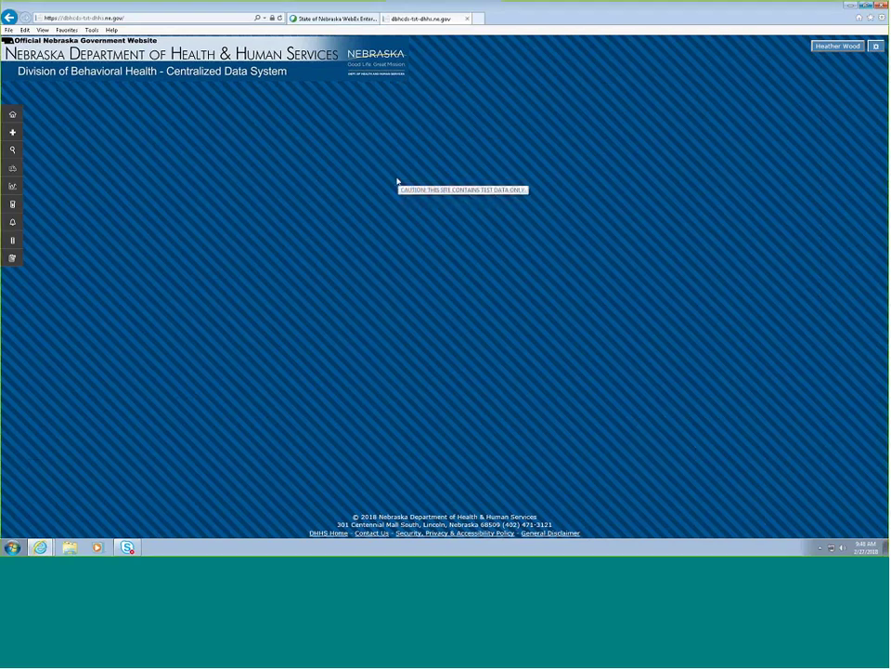
- Start a new encounter and enter the test consumer's last and first name
mouse_move(12, 257)
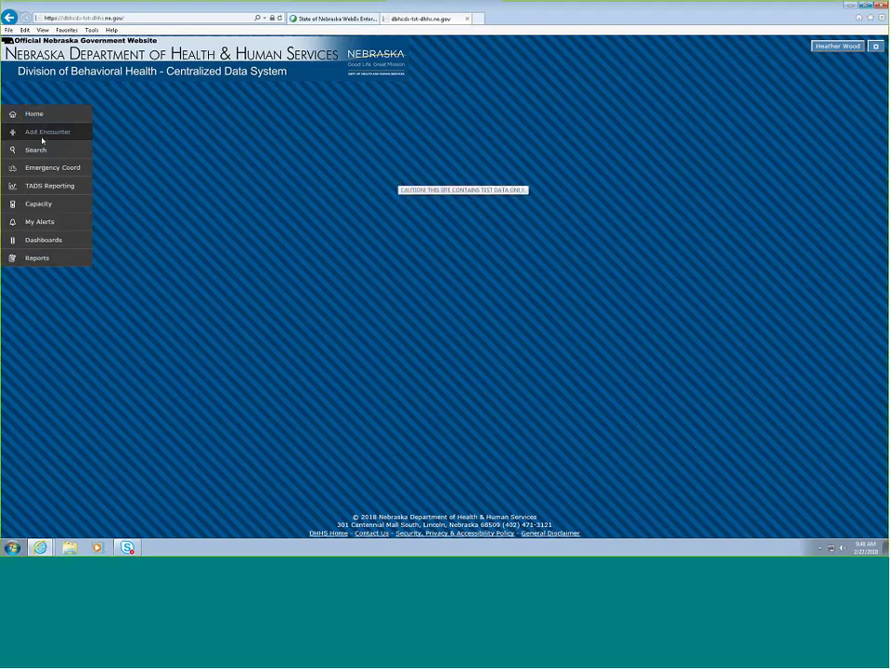
left_click(41, 133)
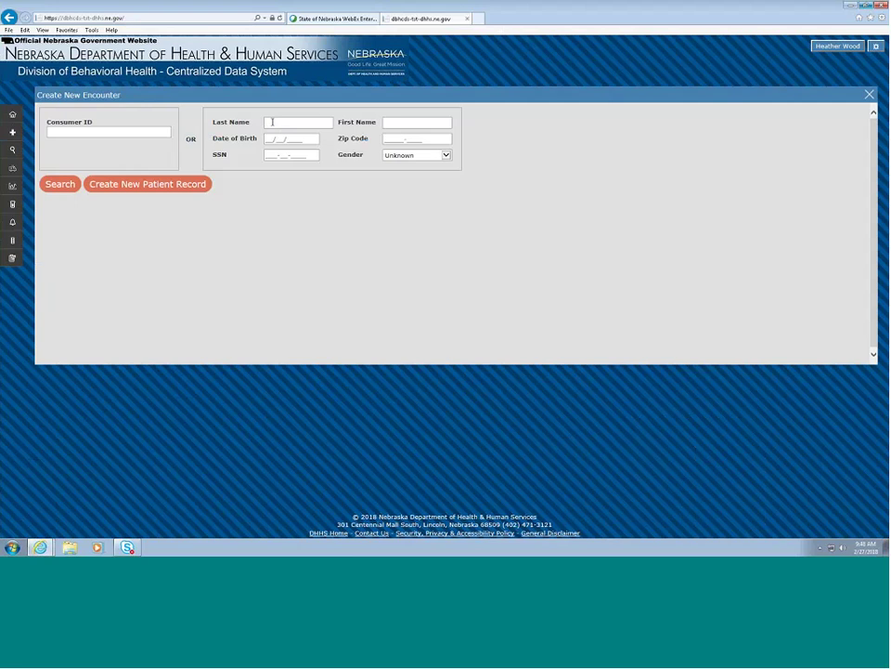
type("Testia")
key("Tab")
type("Eddy")
left_click(270, 137)
type("2/25/1991")
left_click(441, 168)
left_click(279, 156)
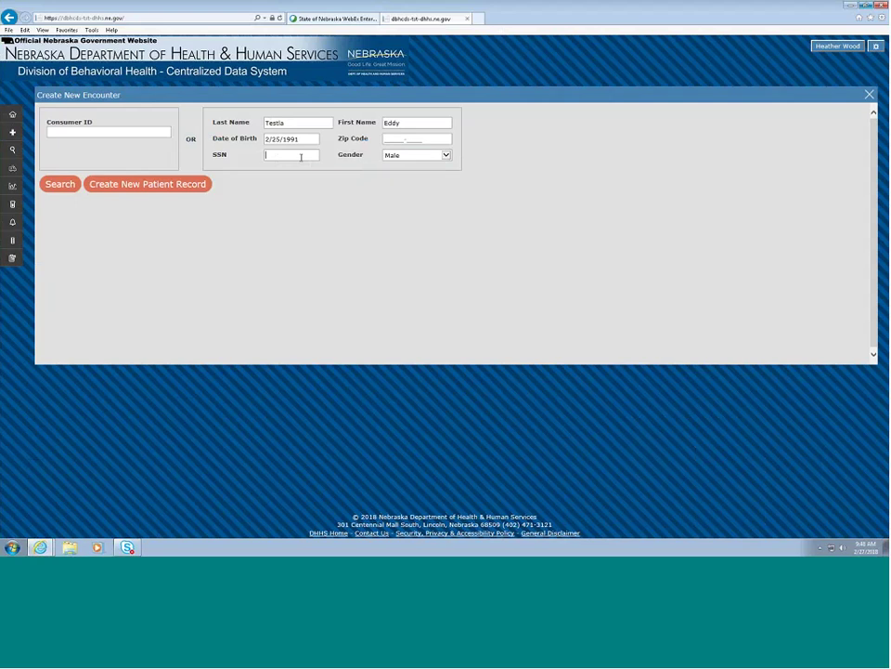
left_click(177, 185)
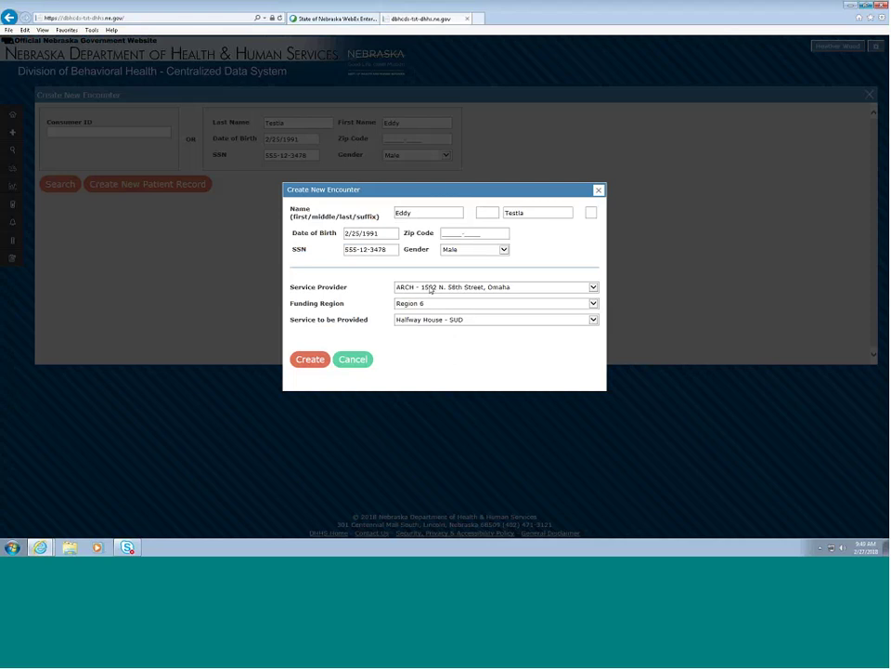
- Choose Telecare Corp - Bellevue as the service provider and create the encounter
left_click(431, 290)
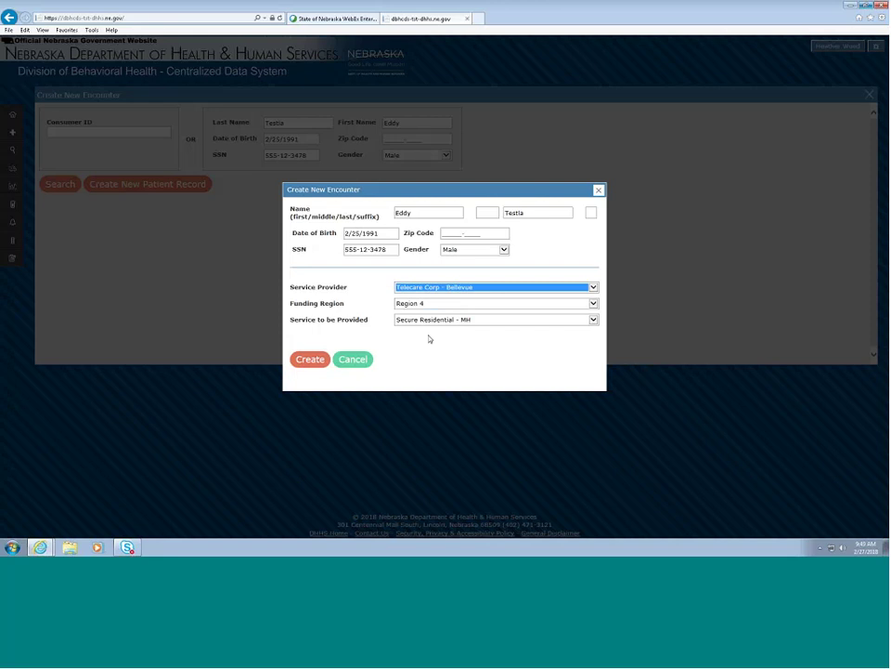
left_click(313, 361)
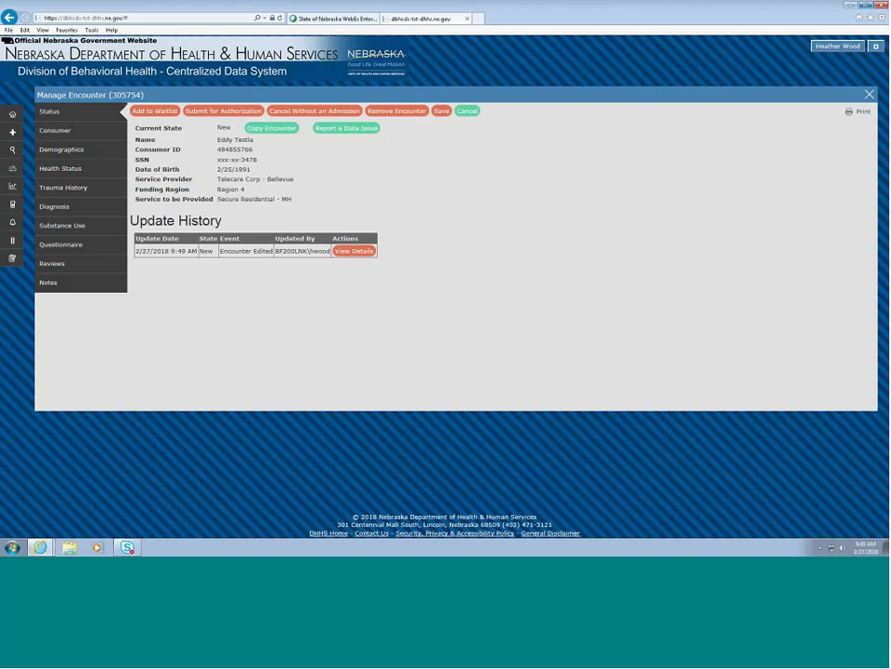
- Begin the waitlist entry with confirmation date 2/27/2018 and priority population None
left_click(158, 110)
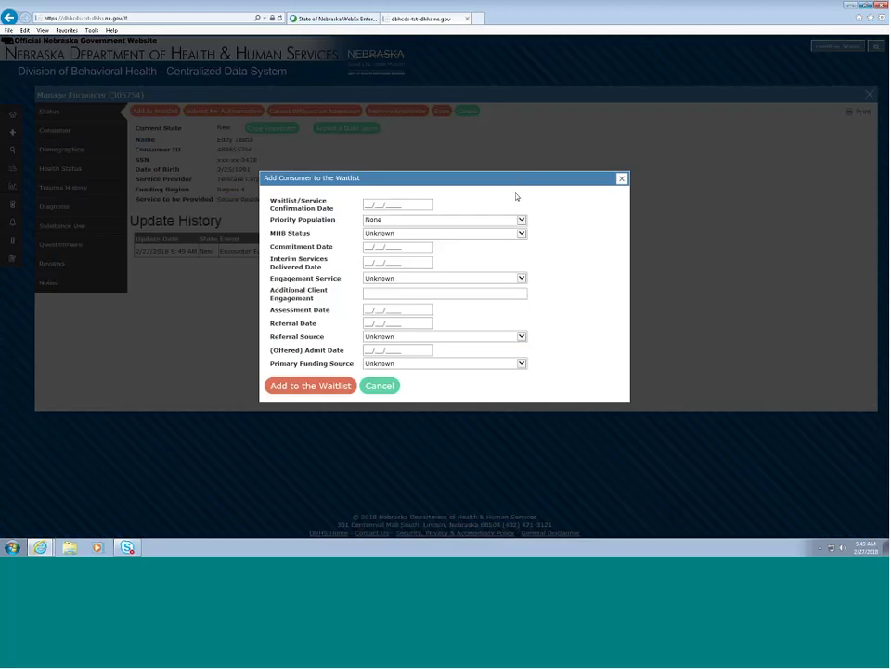
left_click(369, 202)
type("2/27/2017")
key("BackSpace")
type("8")
left_click(381, 220)
left_click(382, 223)
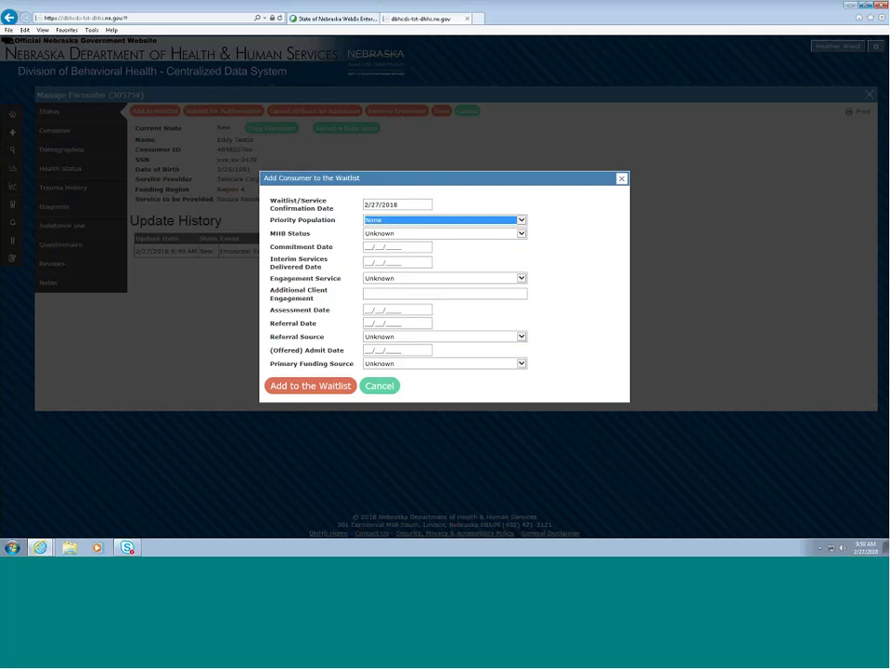
- Set Peer Support engagement, assessment date 2/25/2018 and referral date 2/21/20
left_click(445, 277)
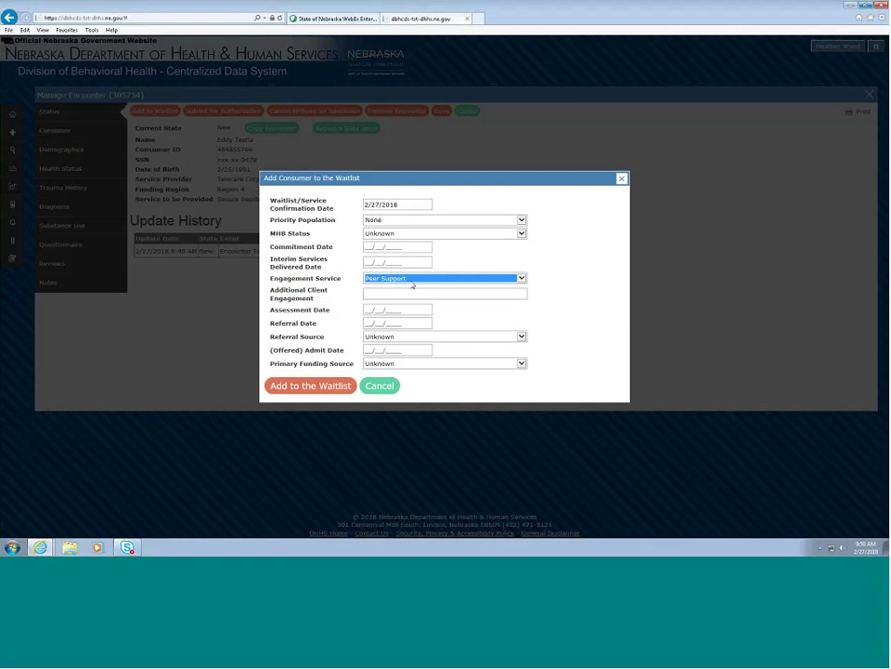
left_click(369, 310)
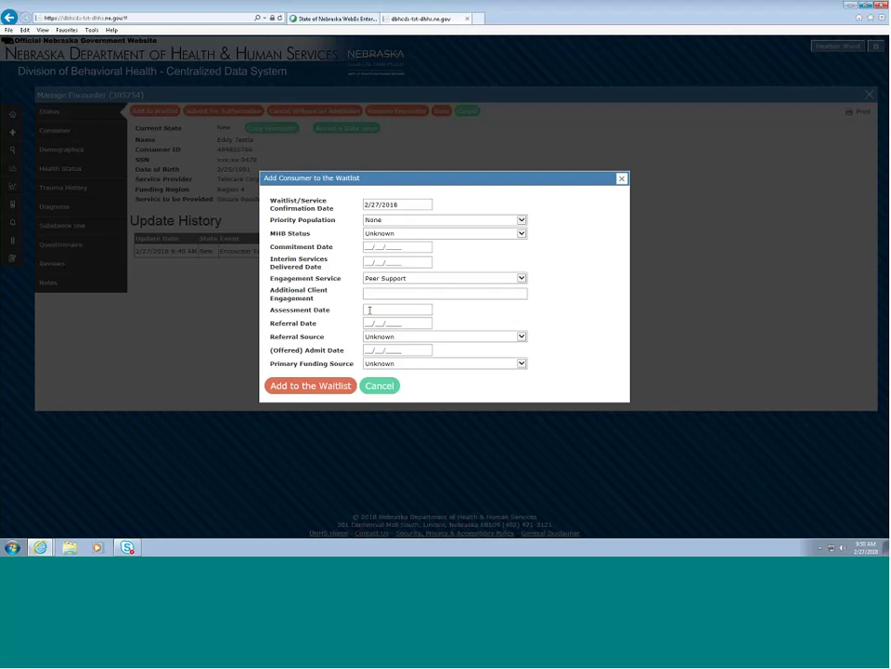
type("2/25/2018")
left_click(368, 322)
type("2/21/20")
- Choose Community/Social Services Agency referral and State Behavioral Health Funds, then add to the waitlist
left_click(384, 337)
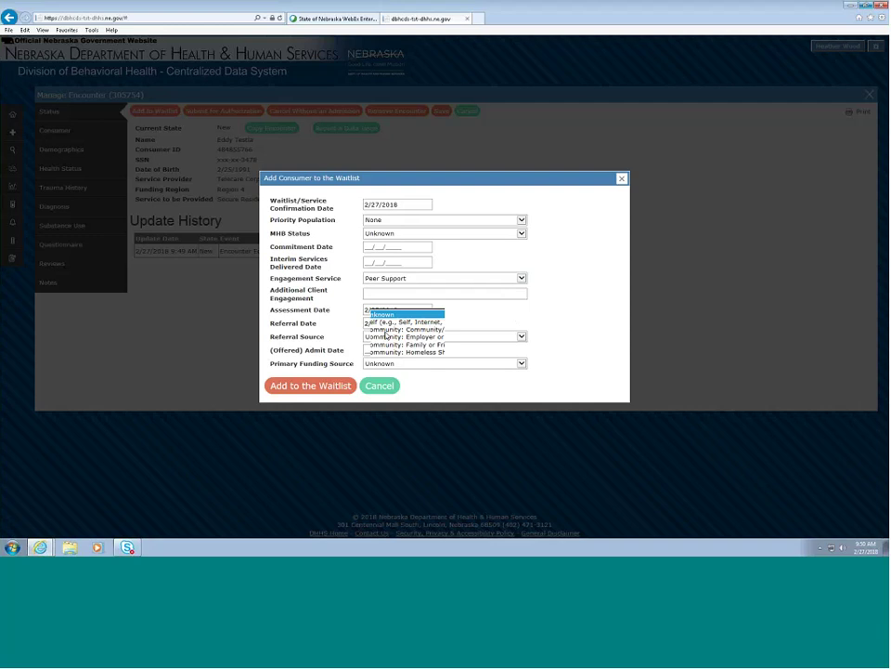
left_click(390, 329)
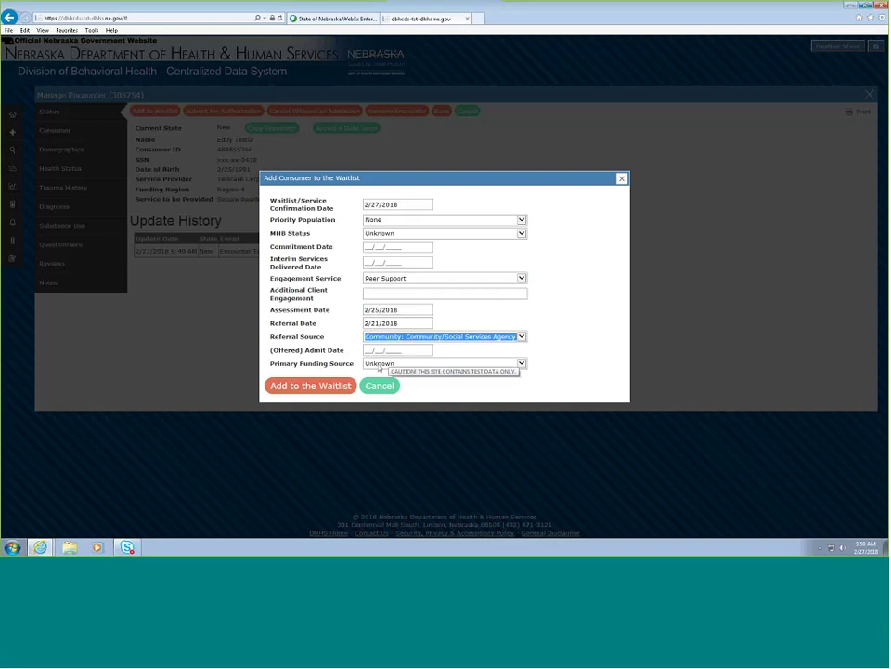
left_click(380, 369)
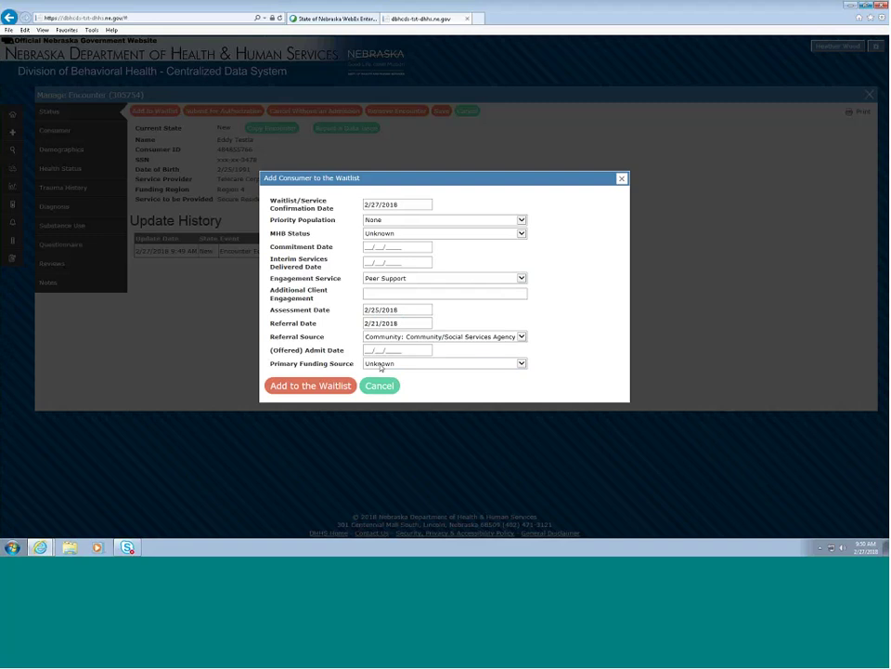
left_click(380, 368)
left_click(314, 386)
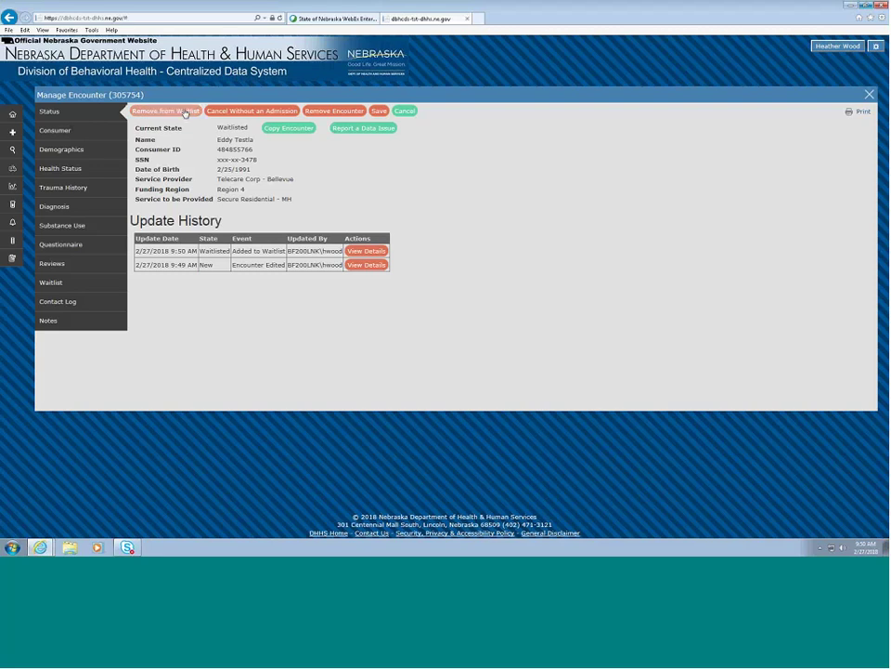
- Open the encounter's Waitlist details and its Contact Log note field
left_click(89, 283)
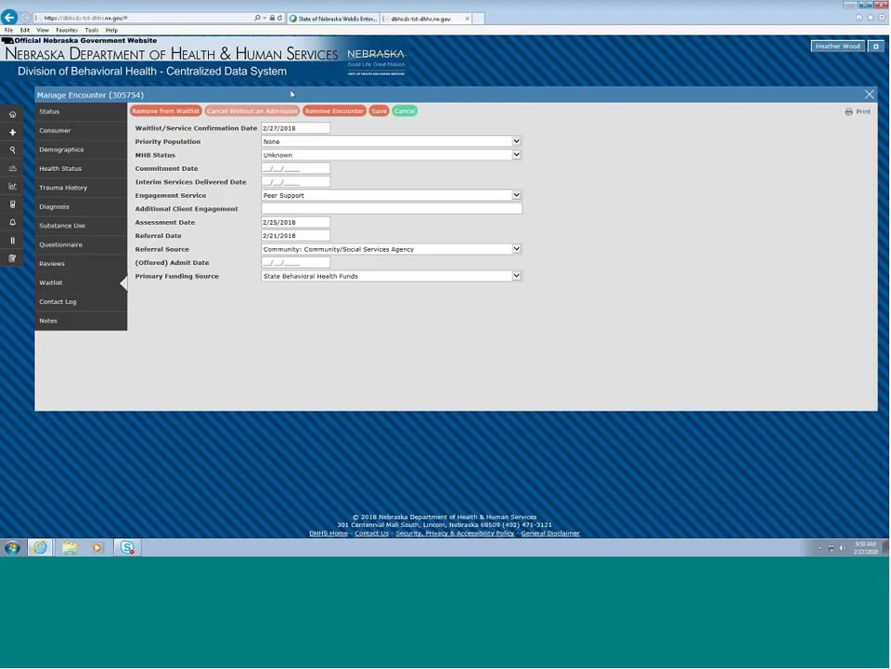
left_click(106, 301)
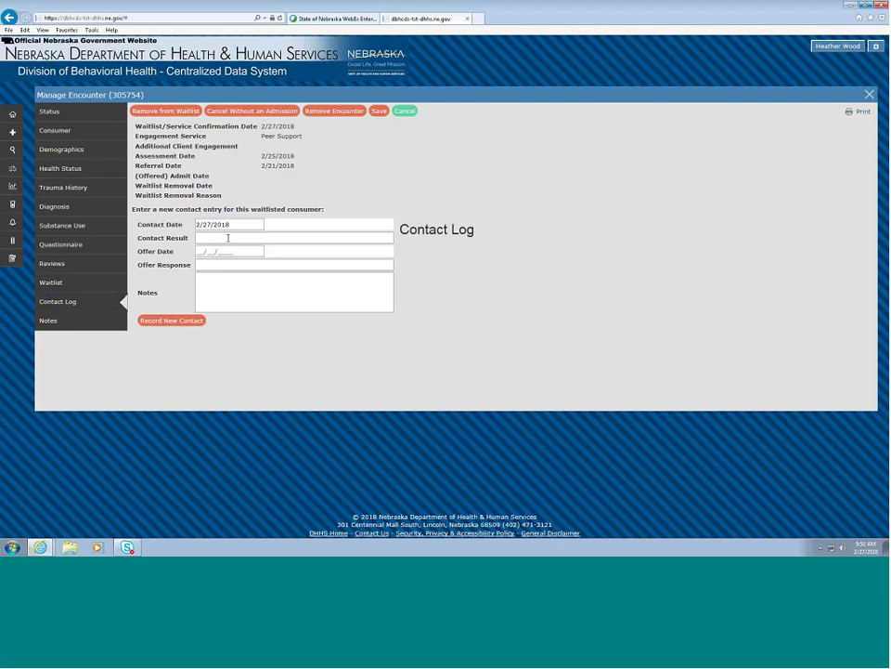
left_click(223, 281)
left_click(223, 281)
- Close the encounter and start another, entering the second consumer's last and first name
key("Escape")
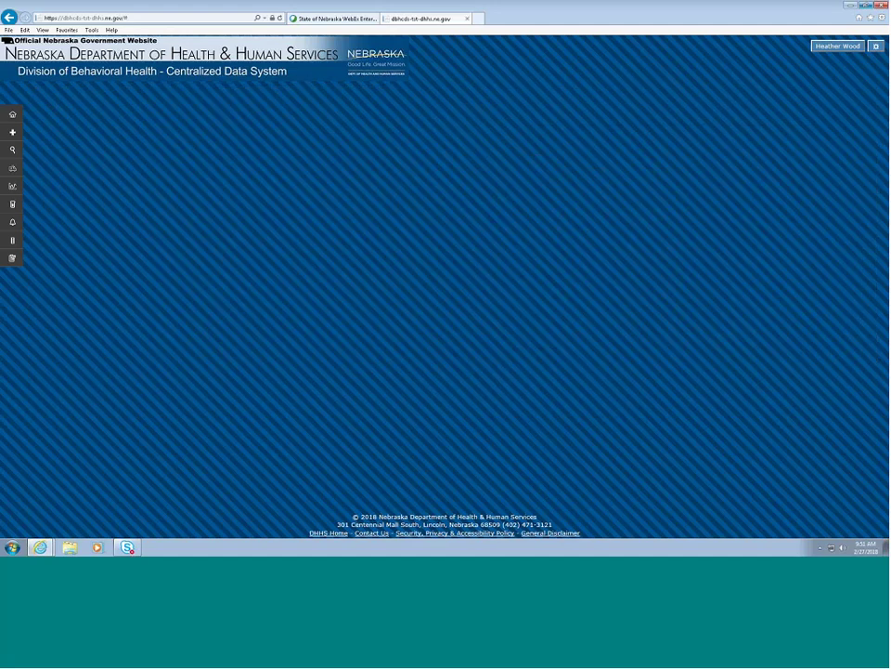
left_click(20, 134)
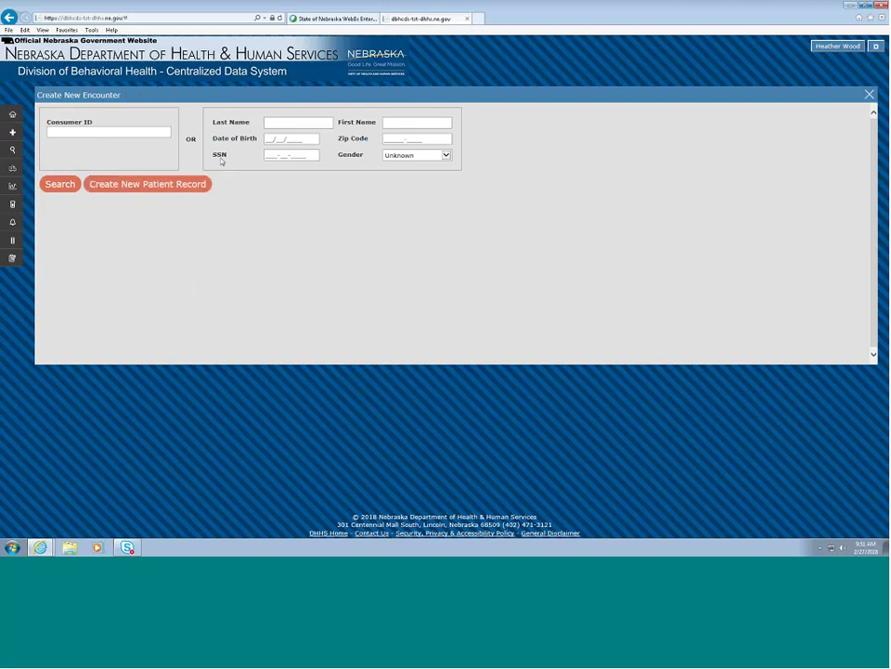
left_click(276, 122)
type("Testerson")
key("Tab")
type("Mary")
- Enter the consumer's birth date and SSN, set Female gender, and create the patient record
left_click(272, 138)
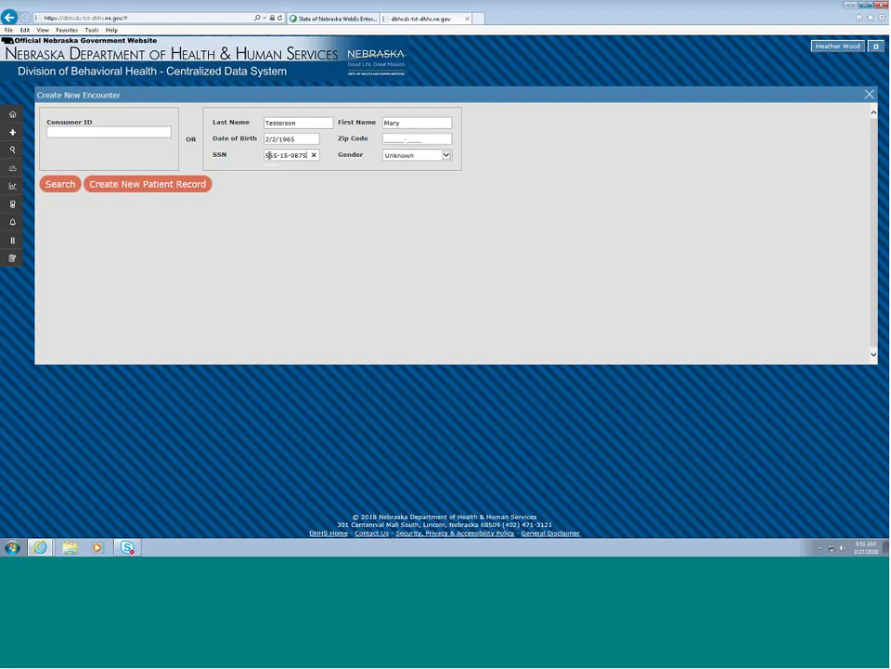
left_click(441, 160)
left_click(415, 179)
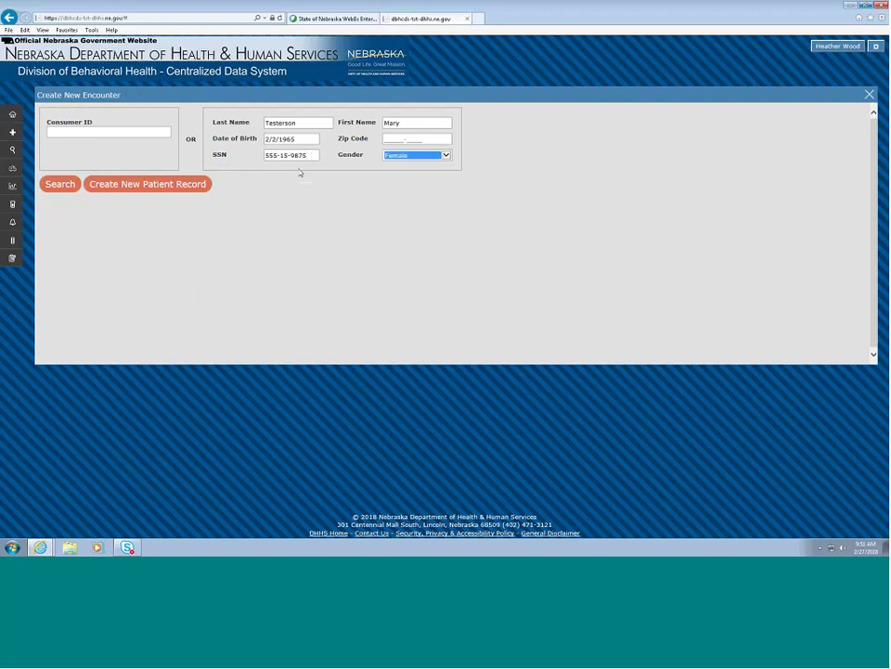
left_click(165, 189)
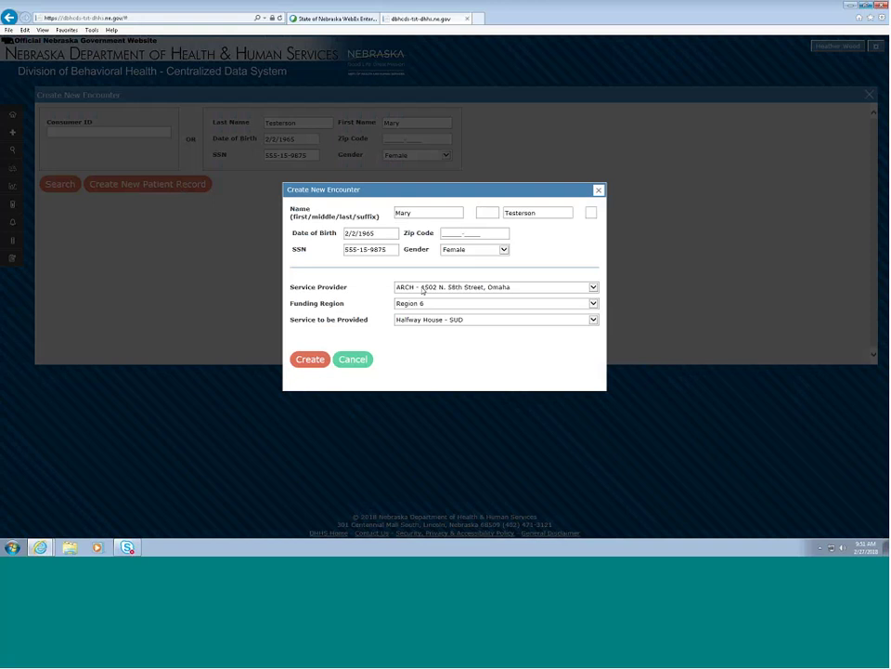
- Choose St. Monica's - 120 Wedgewood Dr., Lincoln as provider and create the encounter
left_click(423, 290)
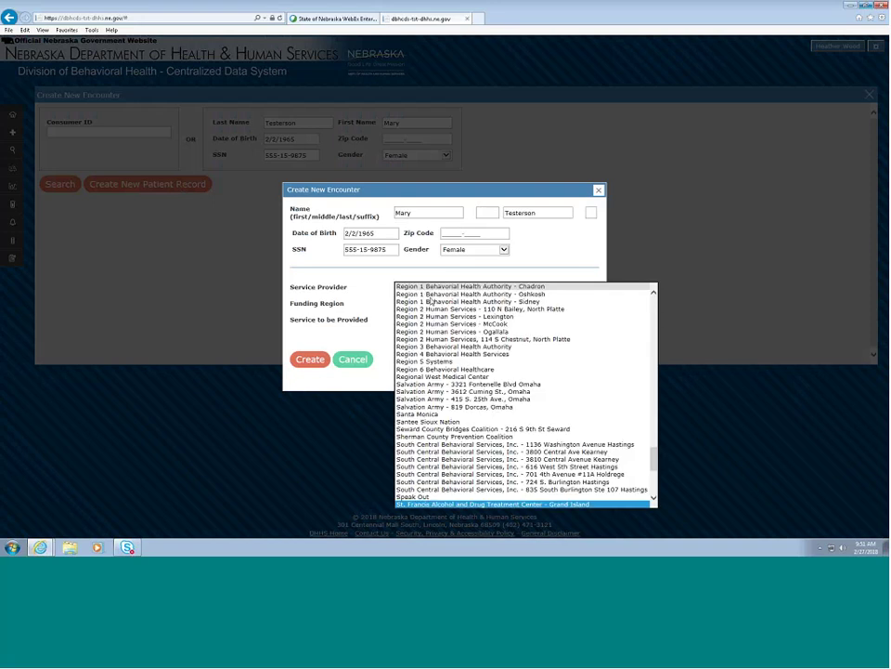
scroll(430, 301, "down", 3)
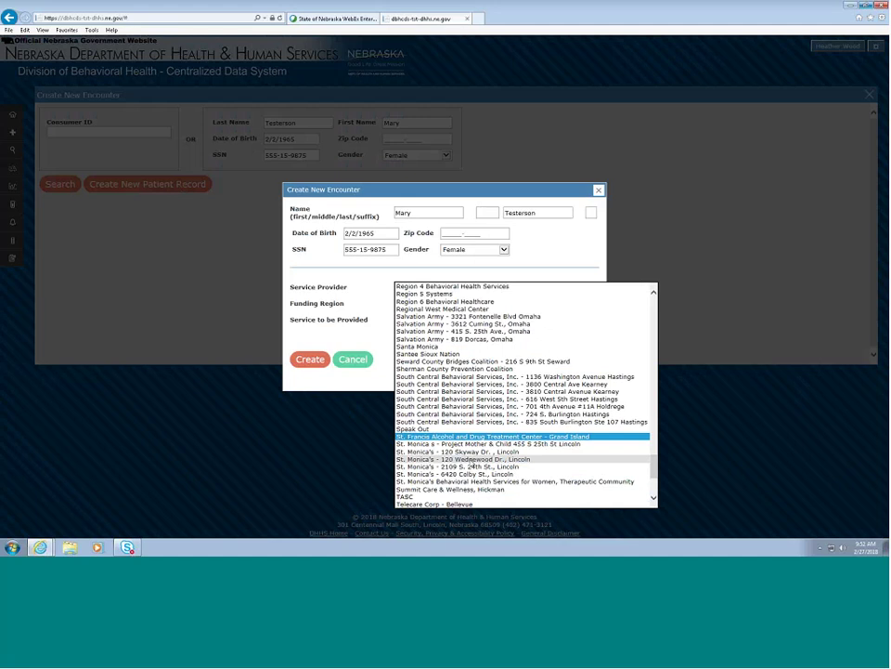
left_click(471, 461)
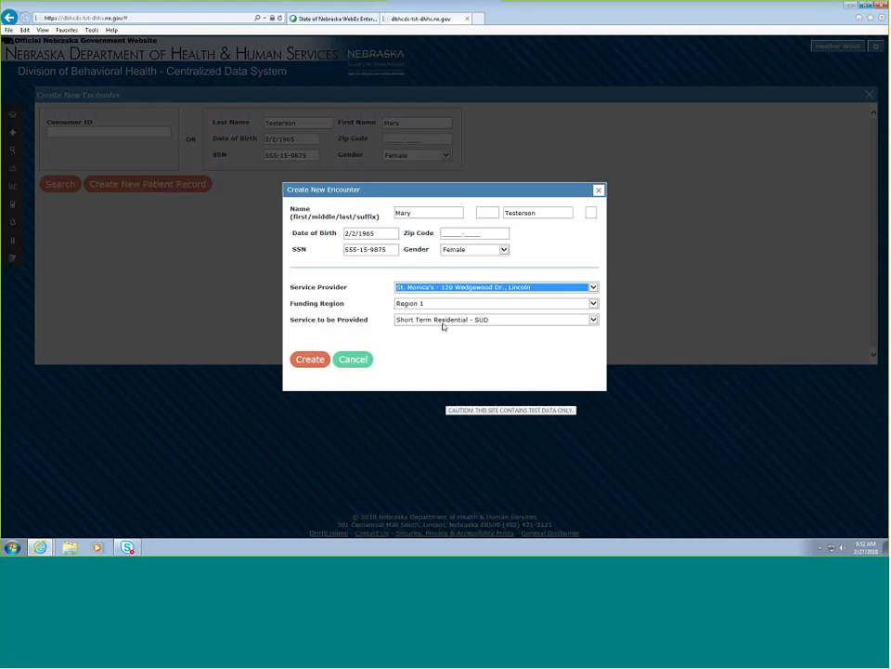
left_click(316, 368)
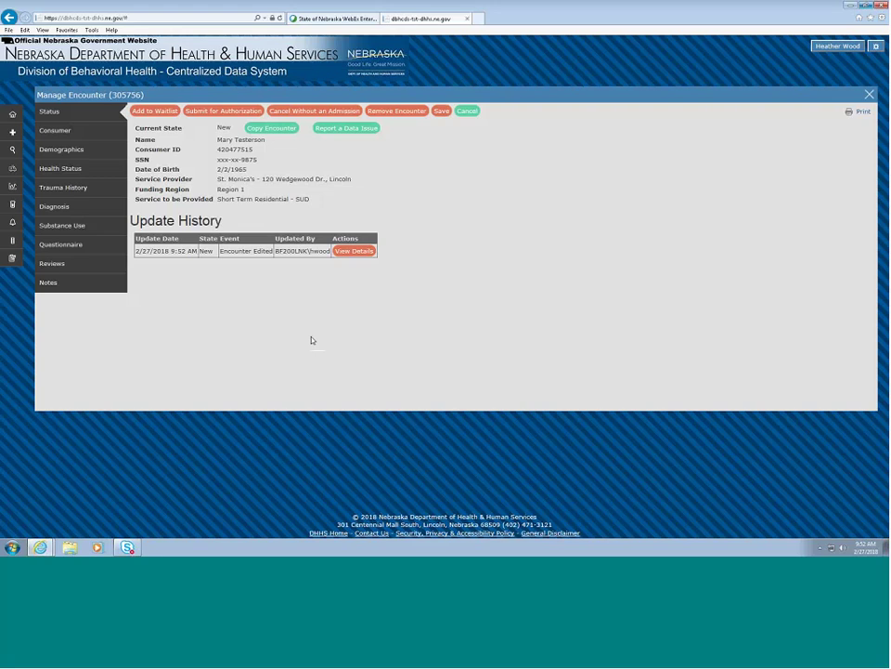
- Start the waitlist entry: confirmed 2/21/2018, Woman with Dependent Children, interim services 2/26/2018
left_click(167, 112)
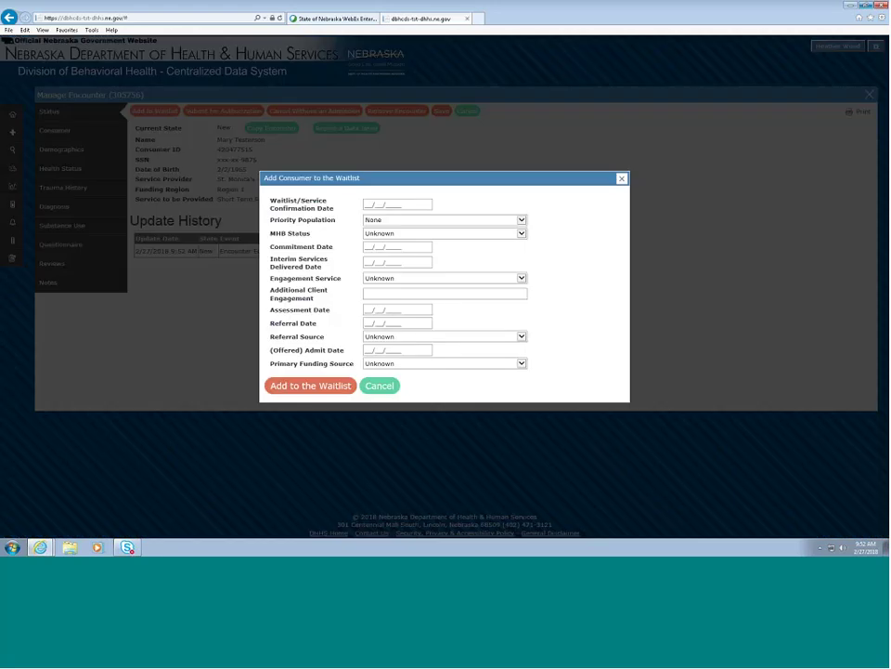
left_click(370, 203)
type("2/21/2018")
left_click(381, 219)
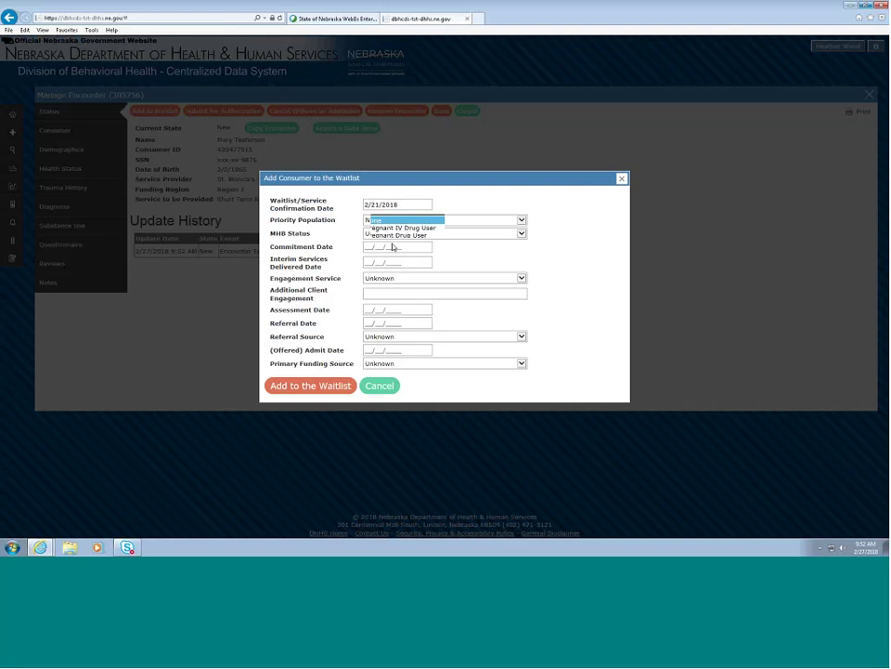
left_click(400, 243)
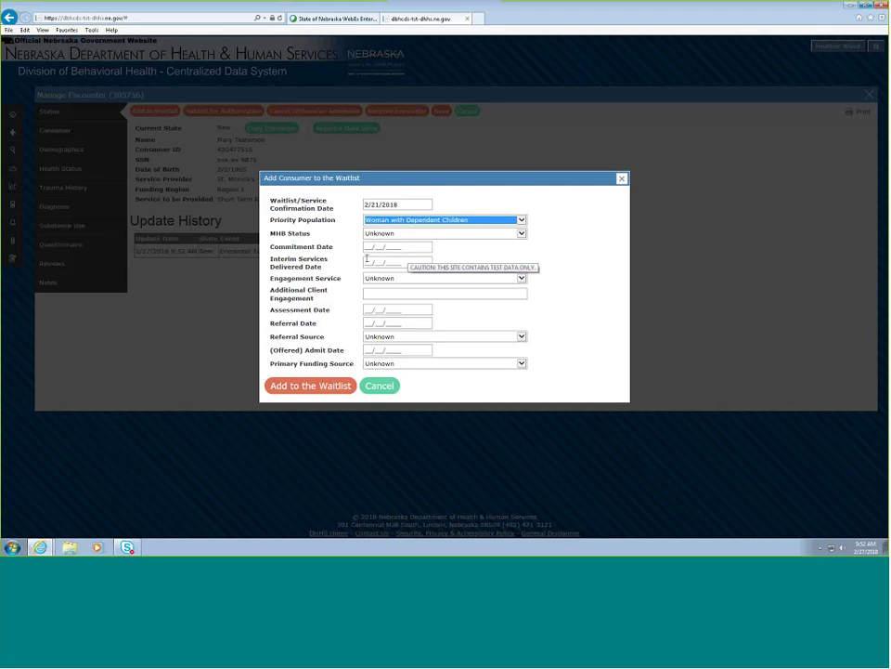
left_click(368, 263)
left_click(368, 263)
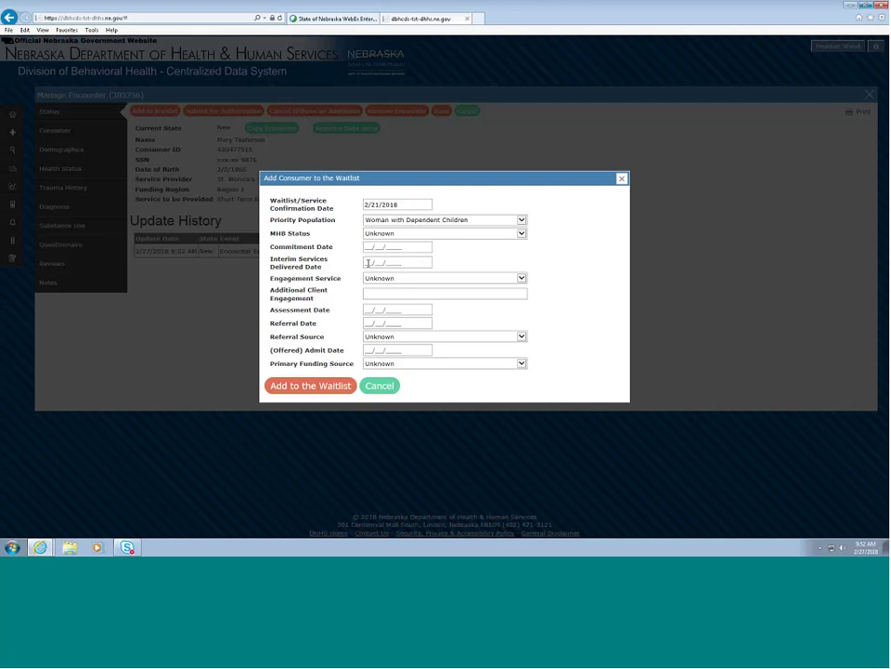
left_click(372, 263)
type("2/26/2018")
- Set Outpatient engagement, assessment 2/12/2018, Self referral and State Behavioral Health Funds, then submit
left_click(374, 278)
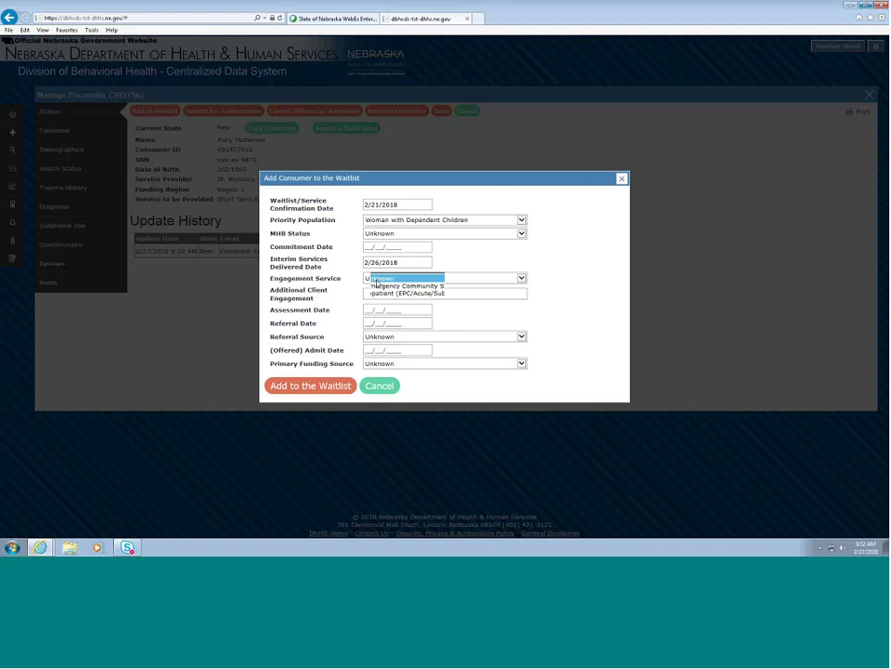
left_click(390, 292)
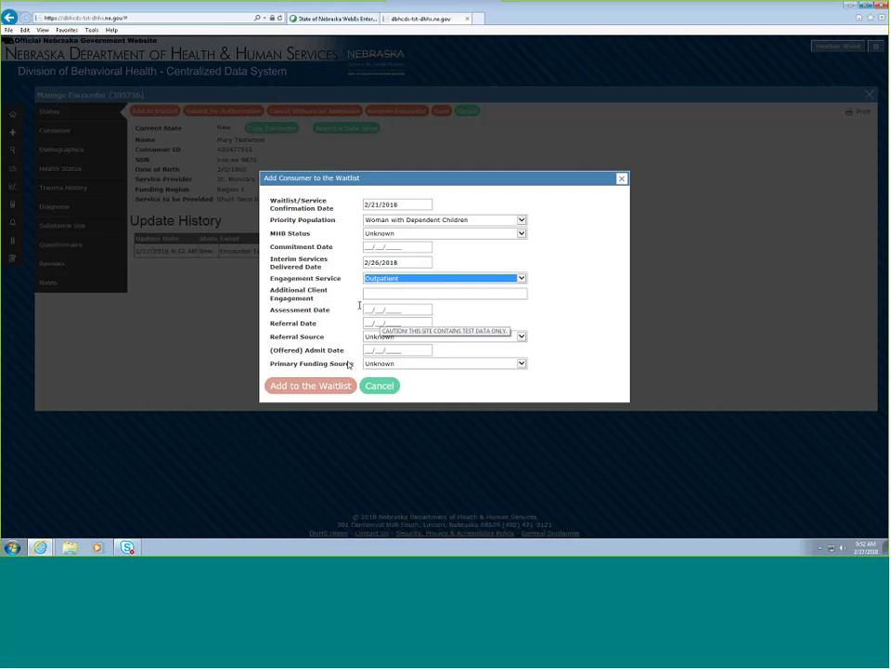
left_click(370, 309)
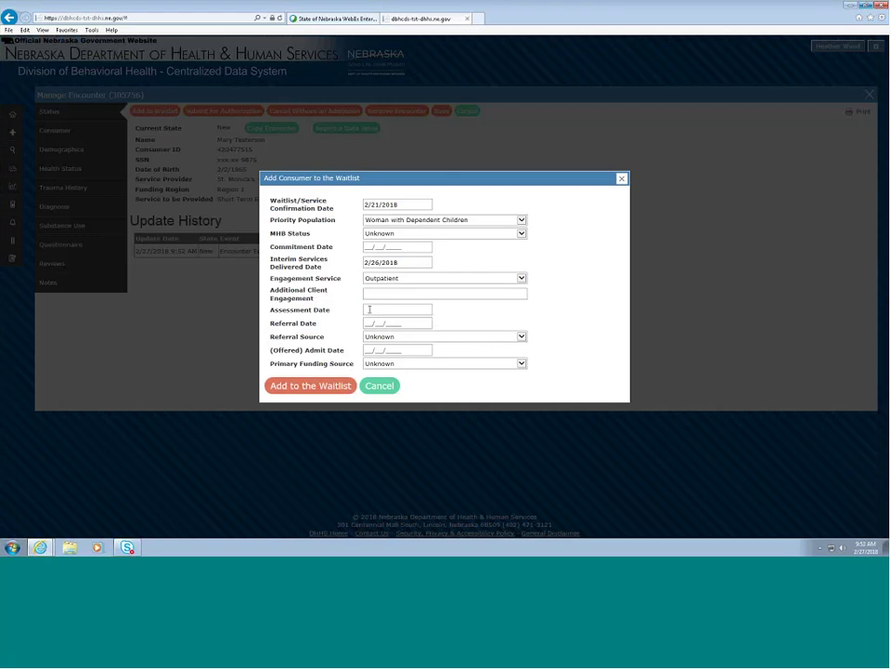
type("2/12/2018")
left_click(371, 323)
key("Tab")
key("s")
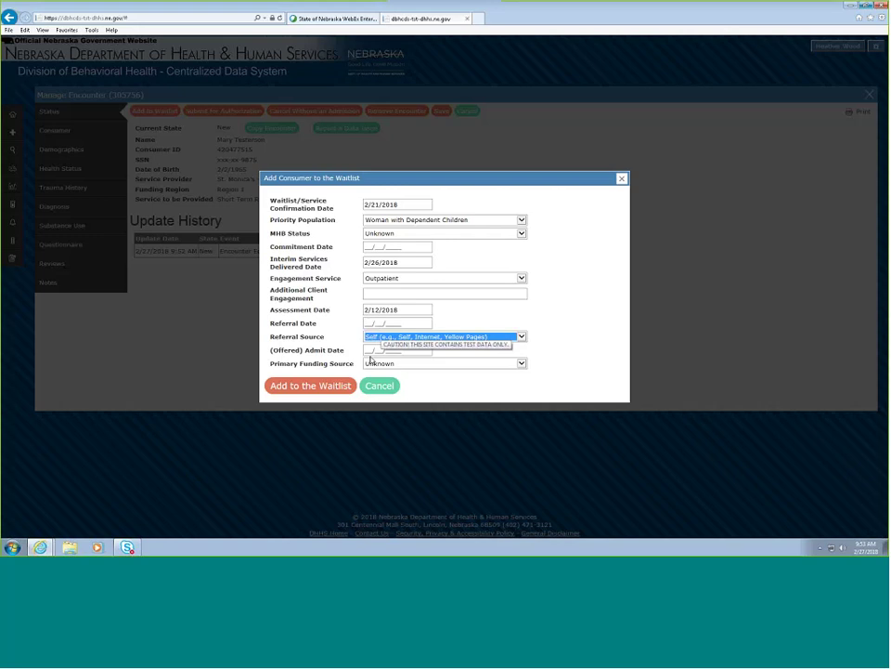
left_click(370, 357)
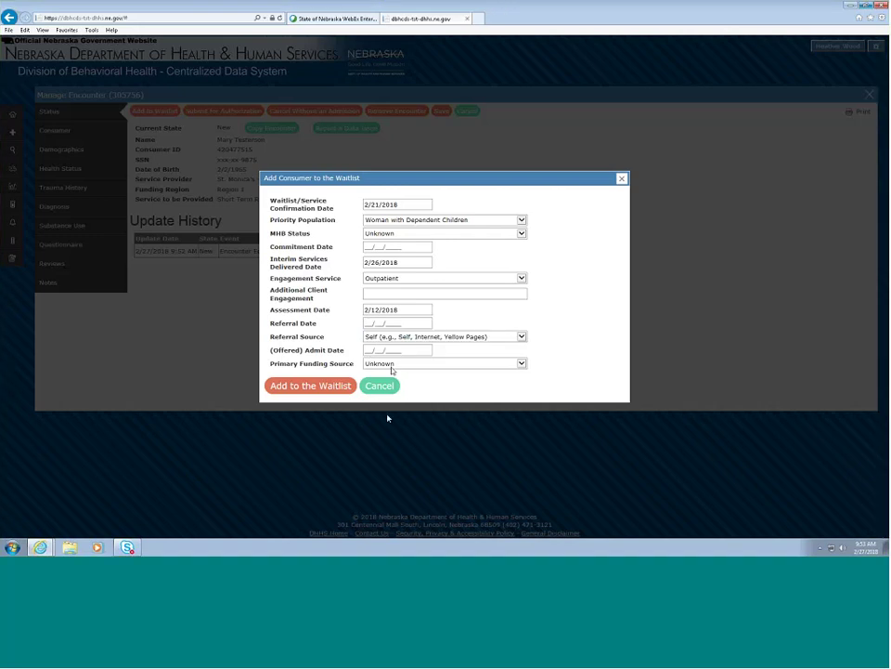
left_click(391, 370)
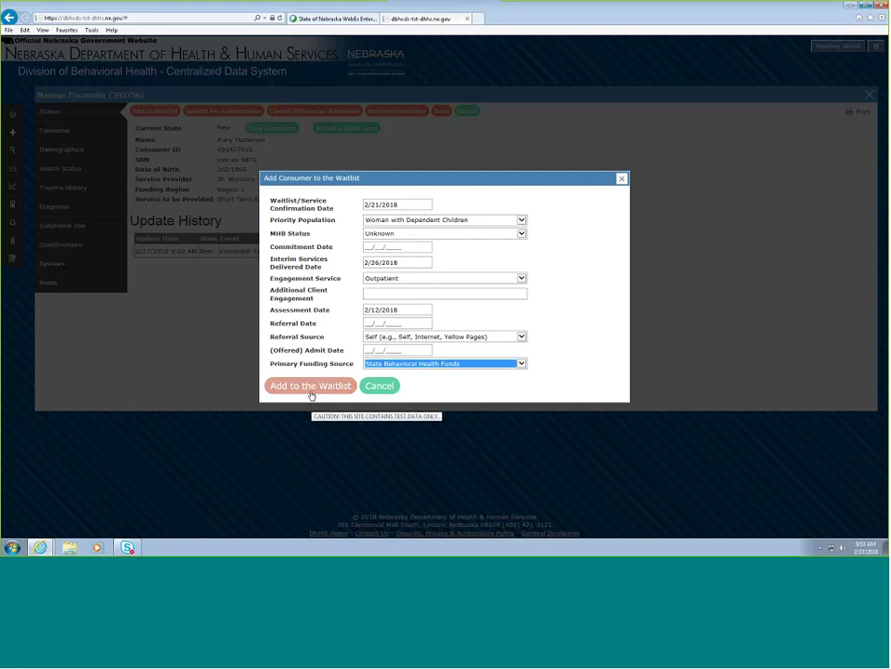
left_click(312, 394)
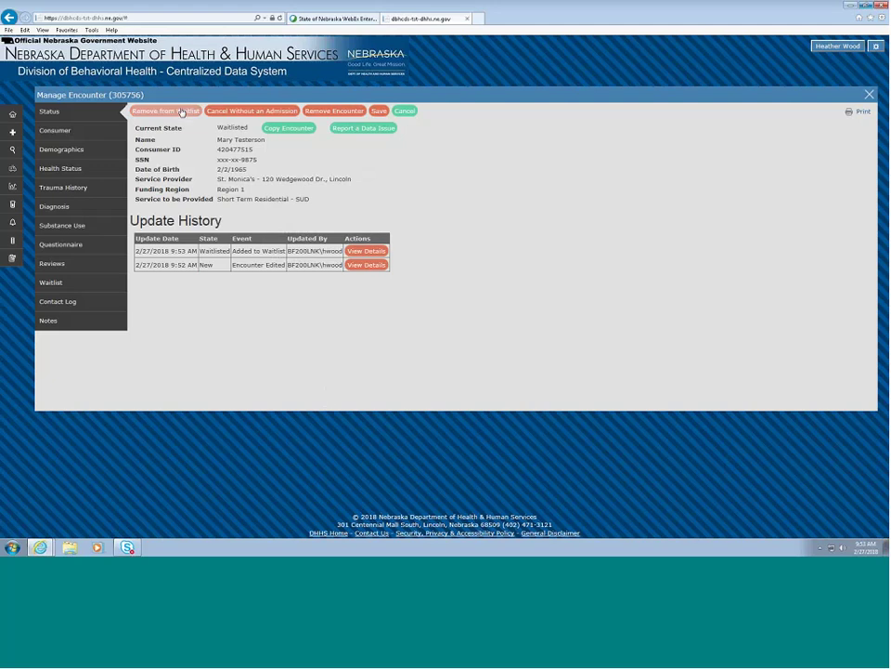
- Remove the encounter from the waitlist as Admitted to Other Program, confirm, and close it
left_click(165, 111)
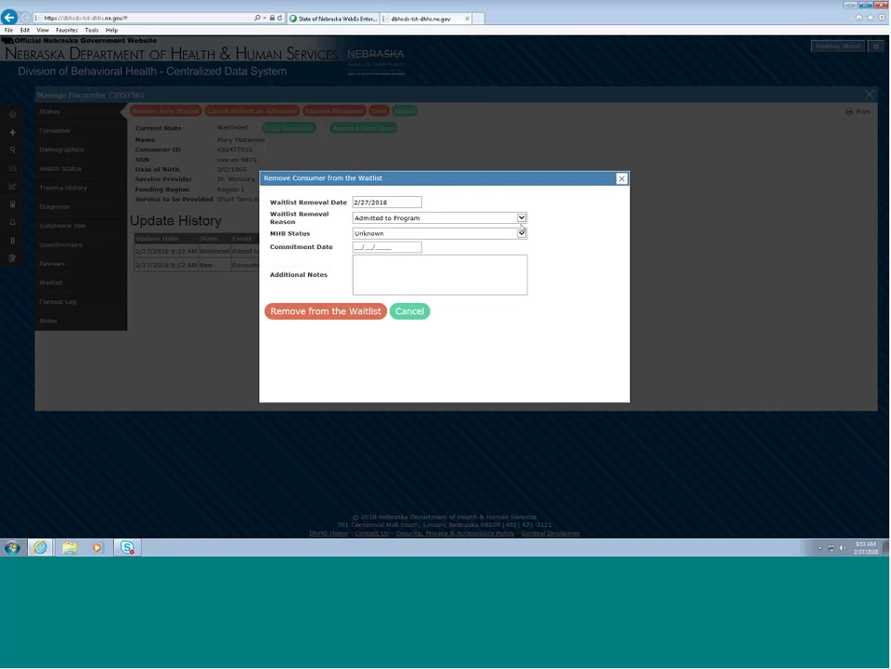
left_click(521, 221)
left_click(521, 232)
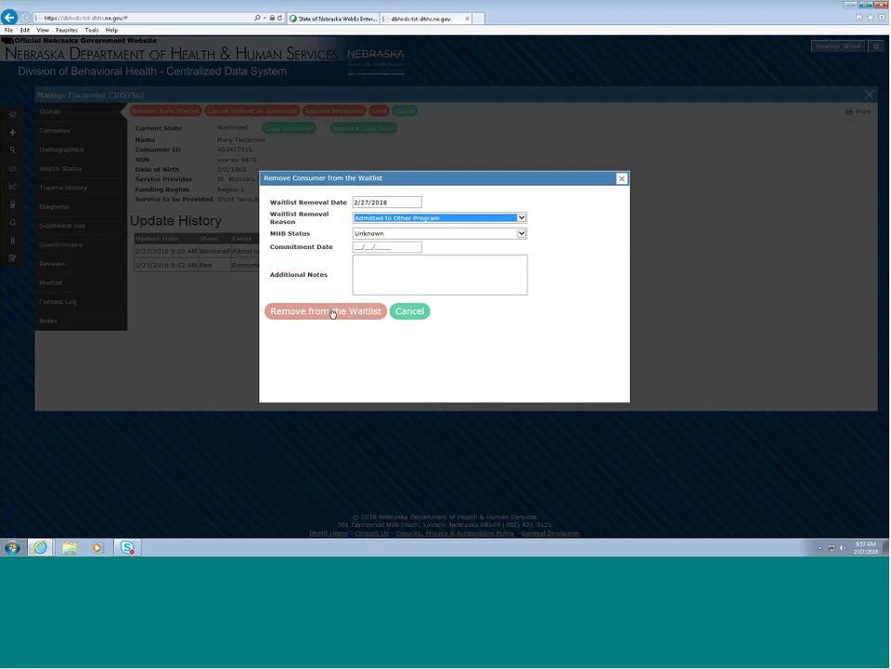
key("Down")
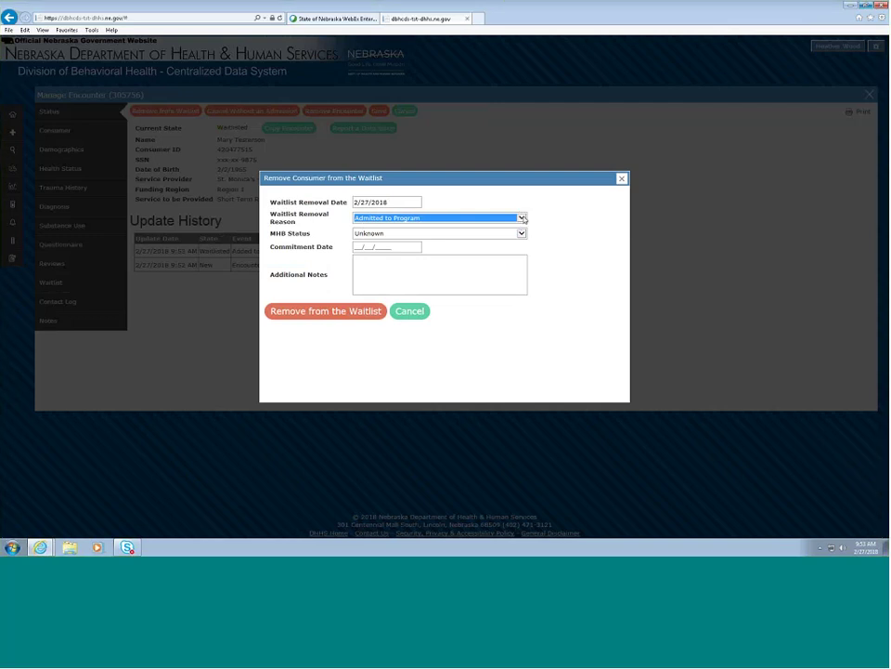
key("Up")
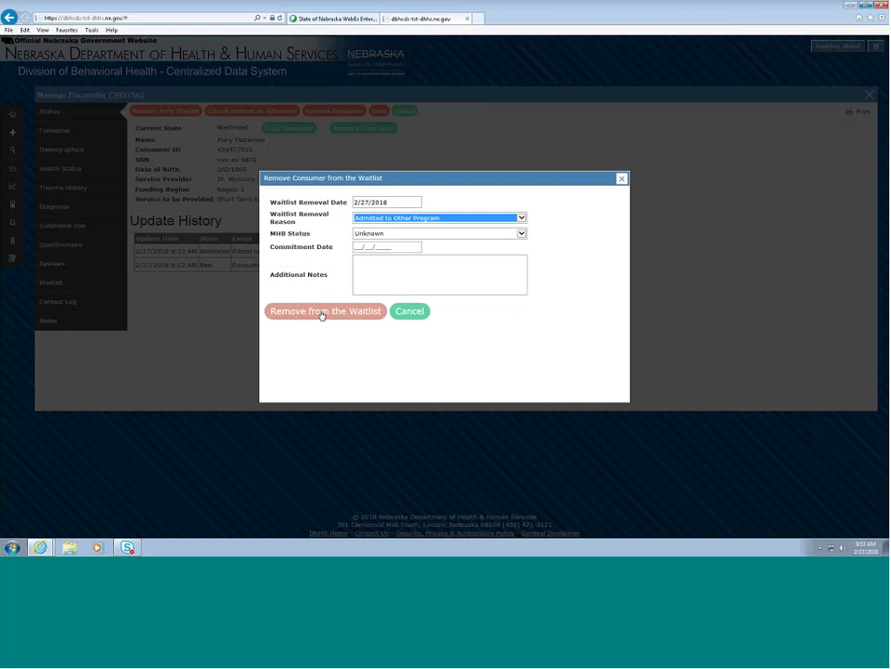
left_click(323, 314)
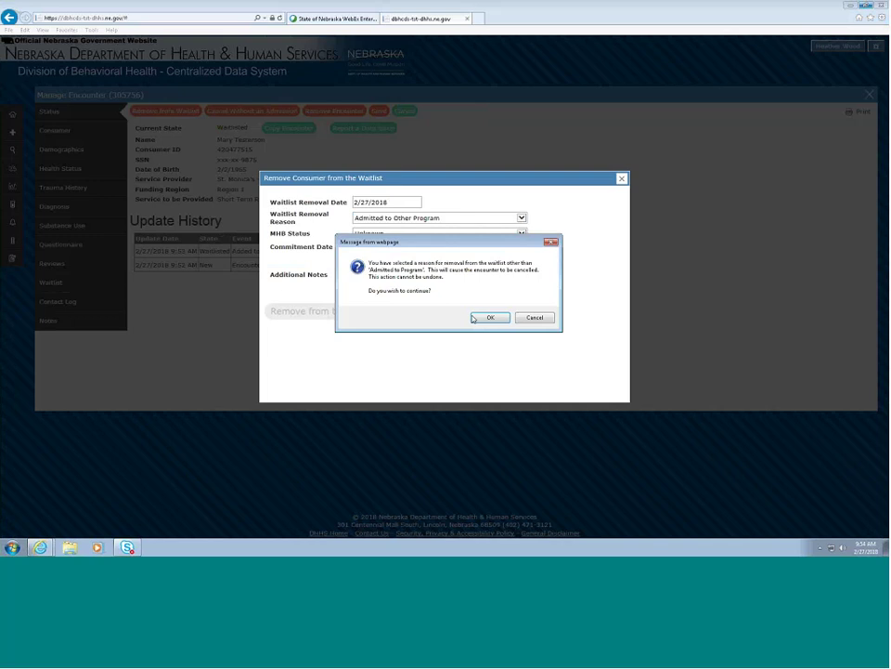
left_click(488, 317)
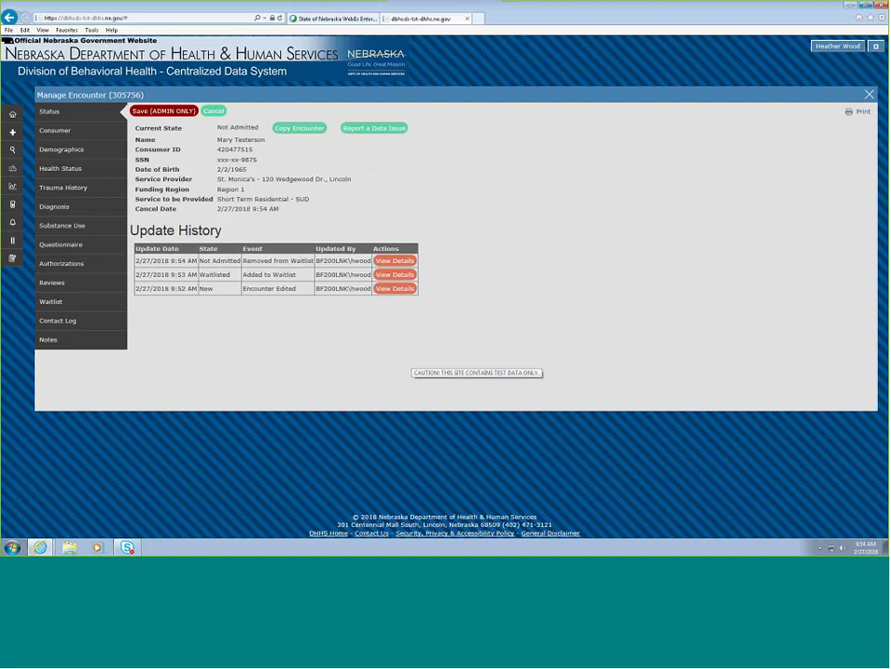
left_click(869, 93)
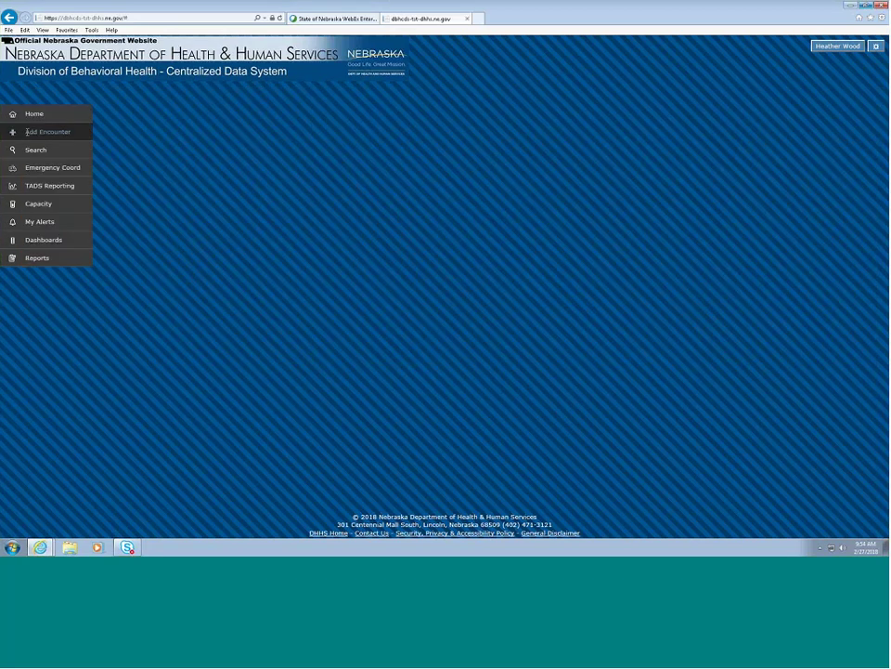
- Start a new encounter and enter the test consumer's name
left_click(27, 132)
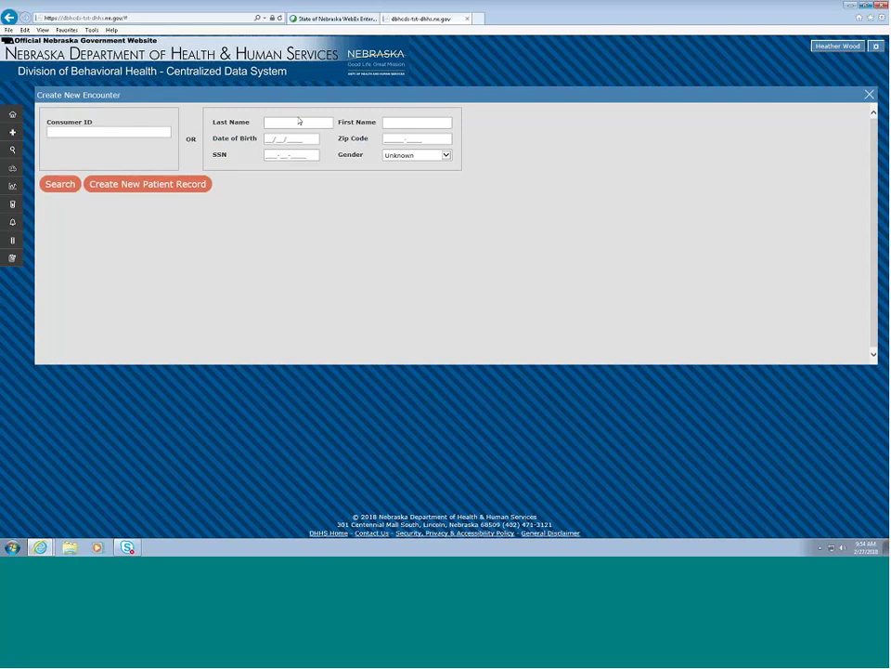
left_click(299, 121)
left_click(408, 123)
type("xxxx")
left_click(277, 123)
type("Tes")
type("t4567")
- Enter the corrected birth date, set Female gender, and create the patient record
left_click(272, 140)
type("6/5/2199")
key("BackSpace")
key("BackSpace")
key("BackSpace")
key("BackSpace")
type("19")
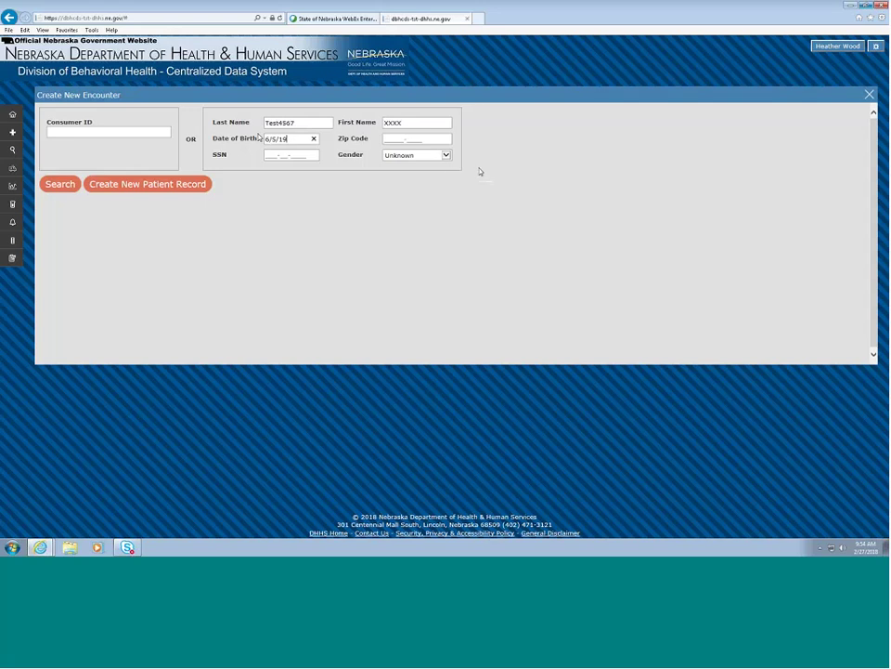
type("90")
left_click(446, 155)
left_click(413, 168)
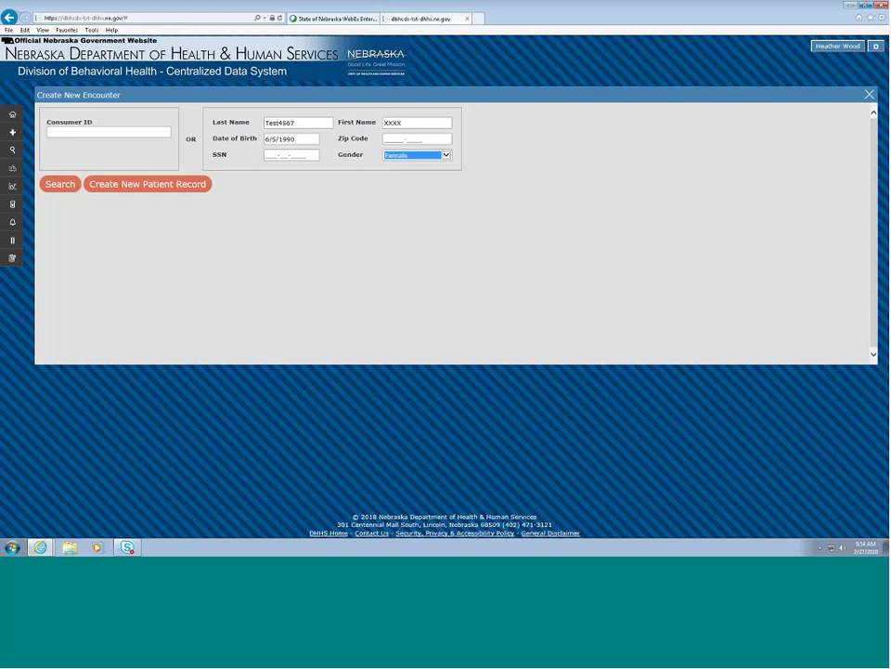
left_click(163, 186)
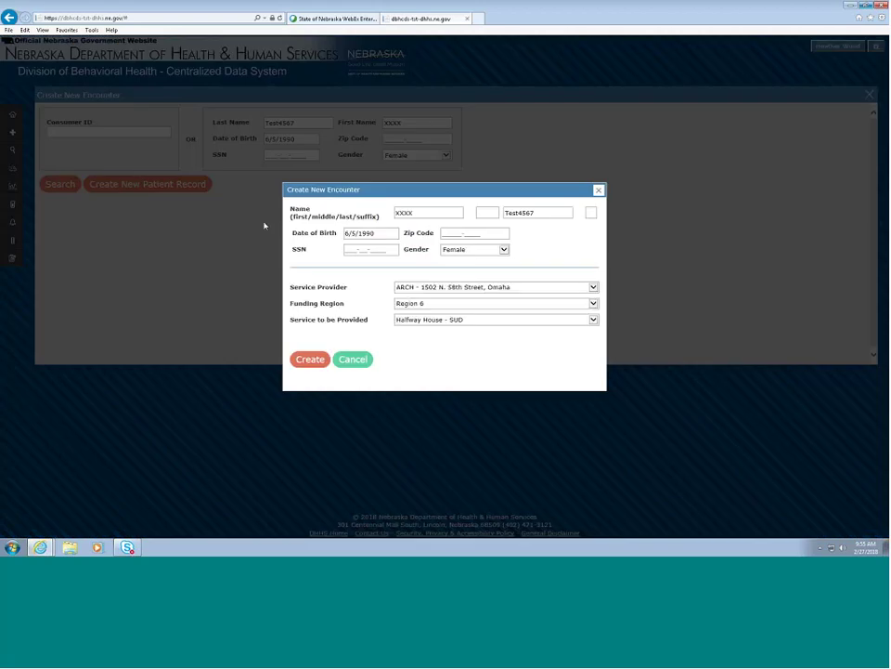
- Choose CenterPointe PIER ACT Program as service provider and create the encounter
left_click(444, 289)
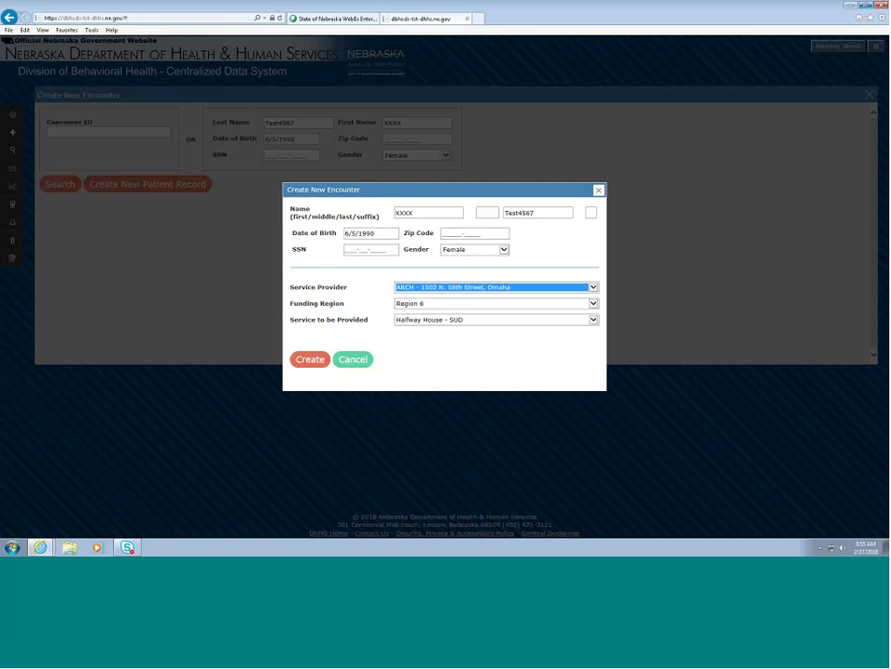
key("c")
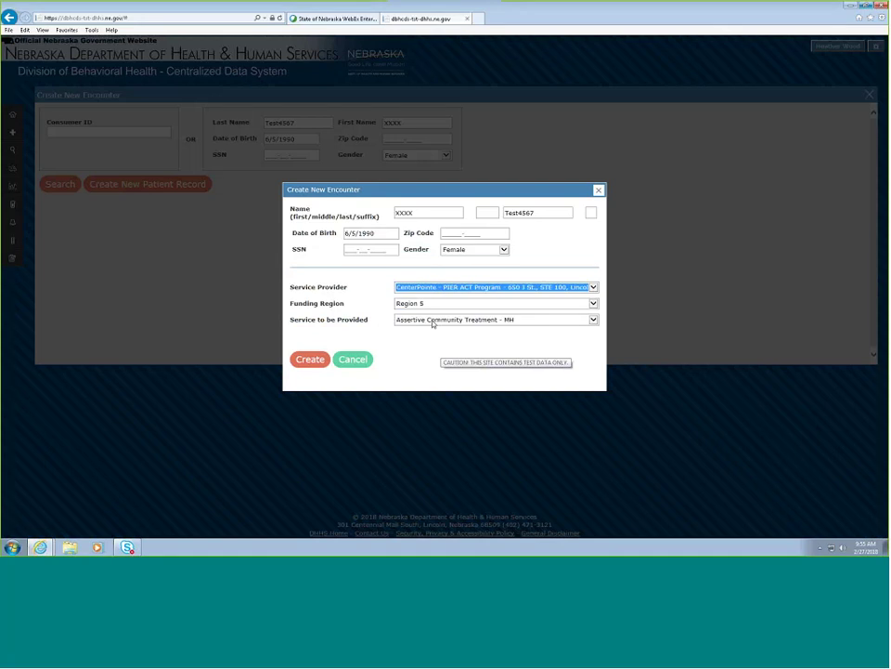
left_click(320, 358)
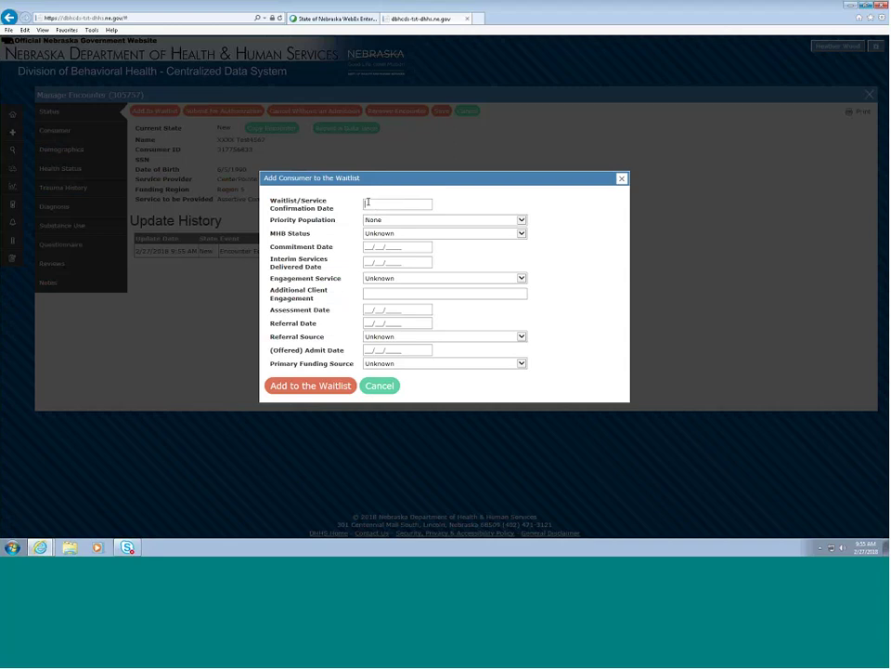
- Enter confirmation 2/27/2018, MHB Discharged from LRC, MHB Commitment - IP, commitment date 12/15/2017
type("2/27/2018")
left_click(374, 221)
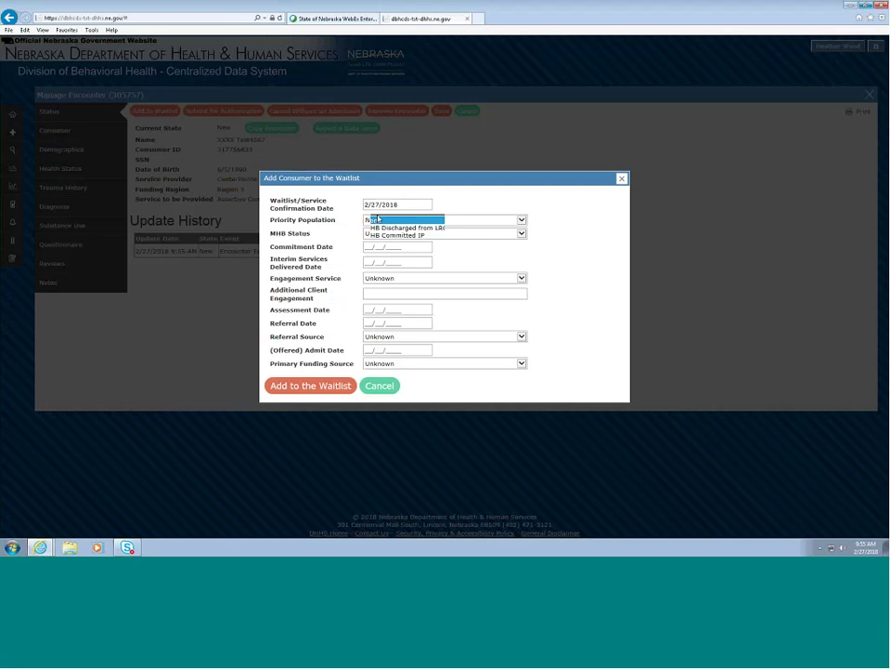
left_click(408, 228)
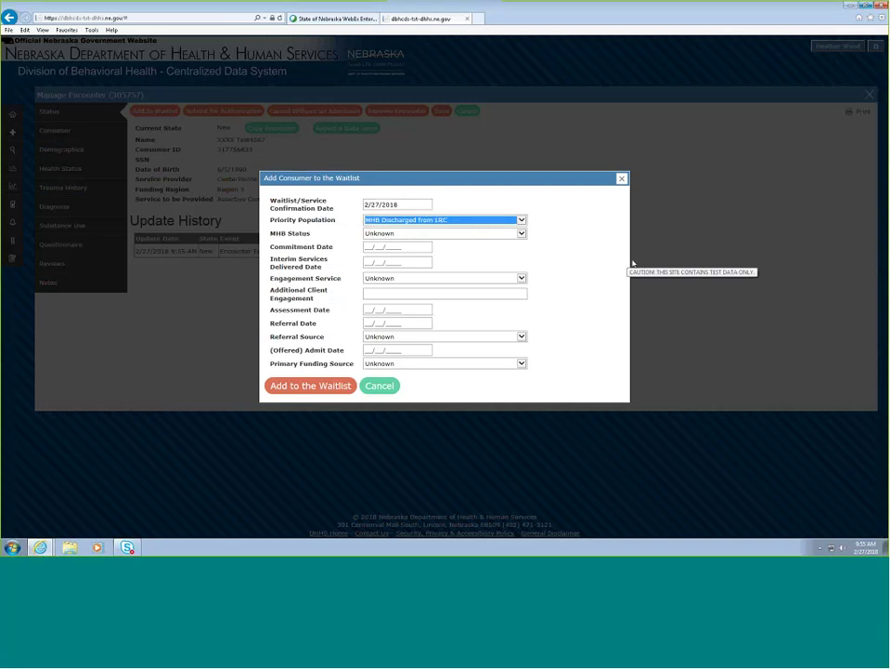
left_click(479, 234)
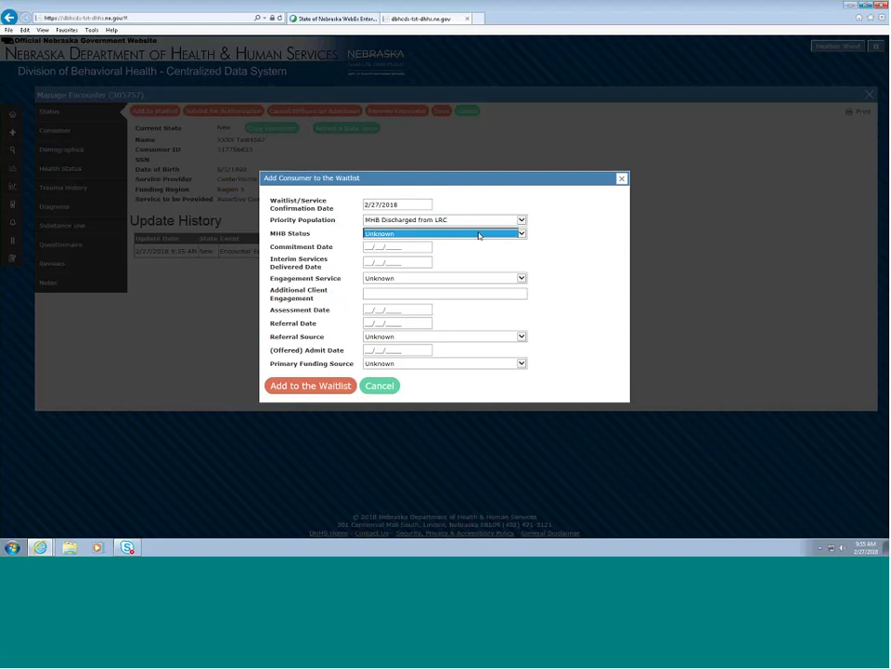
key("Down")
left_click(584, 257)
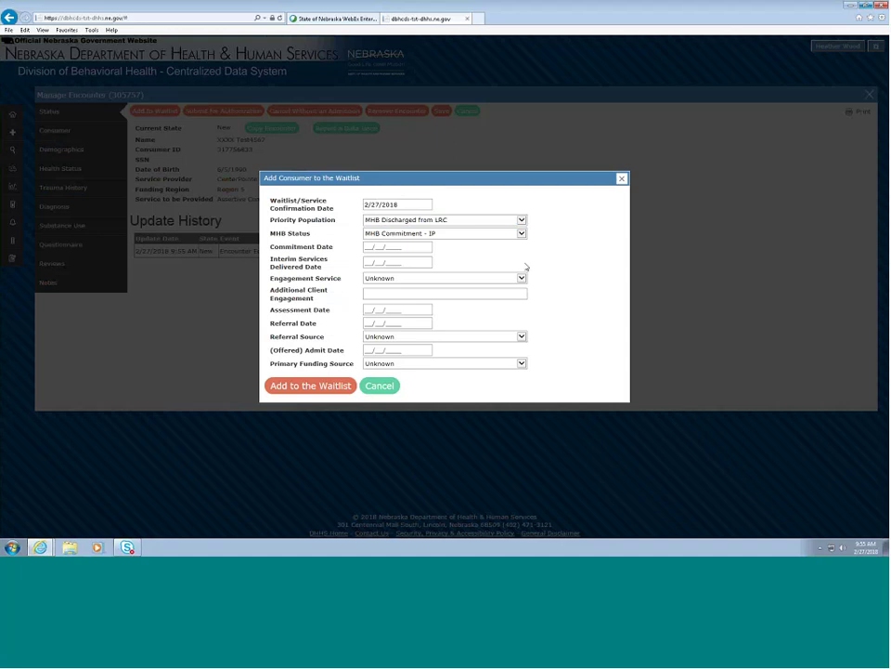
left_click(366, 246)
type("12/15/2017")
- Set Inpatient engagement, note 'Currently in aervice at LRC', and assessment date 2/15/2017
left_click(397, 279)
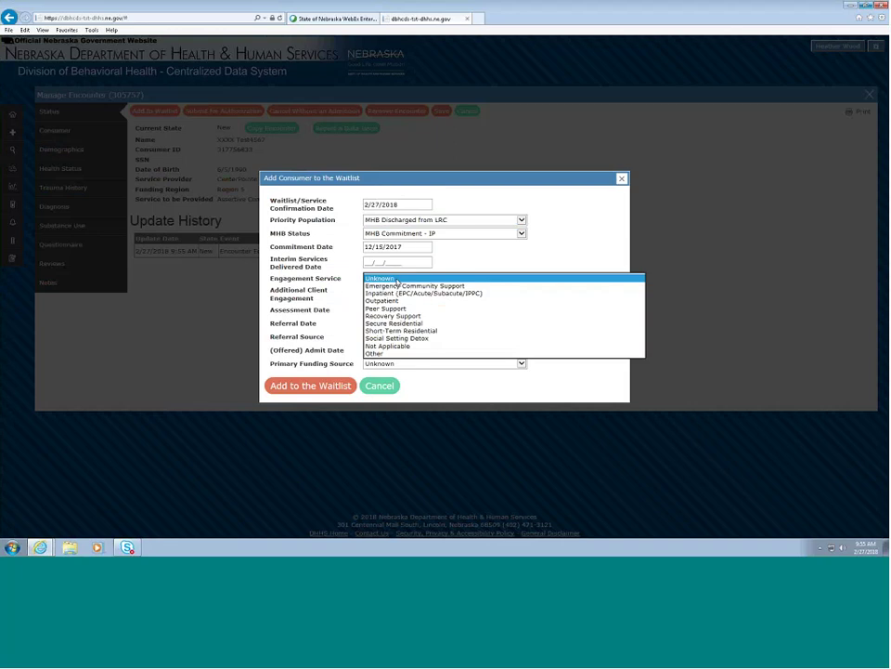
left_click(396, 292)
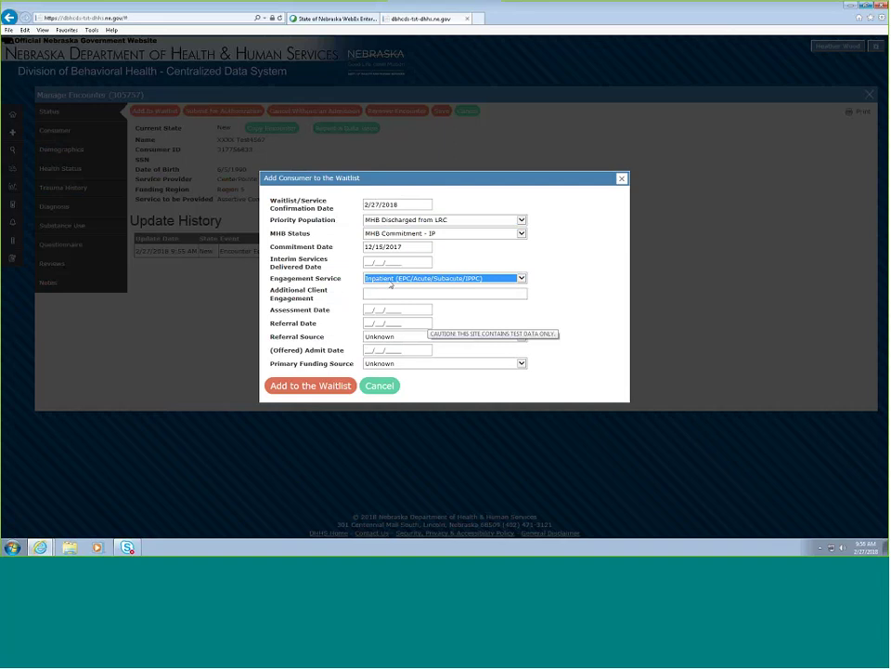
left_click(400, 293)
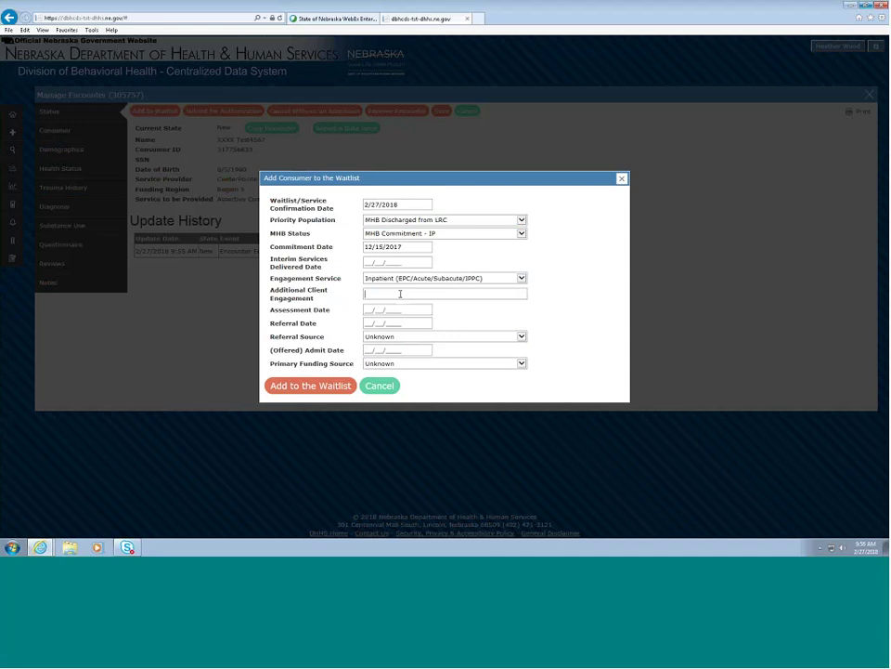
type("Currently in a")
type("ervice at LRC")
left_click(366, 310)
type("2/15/2017")
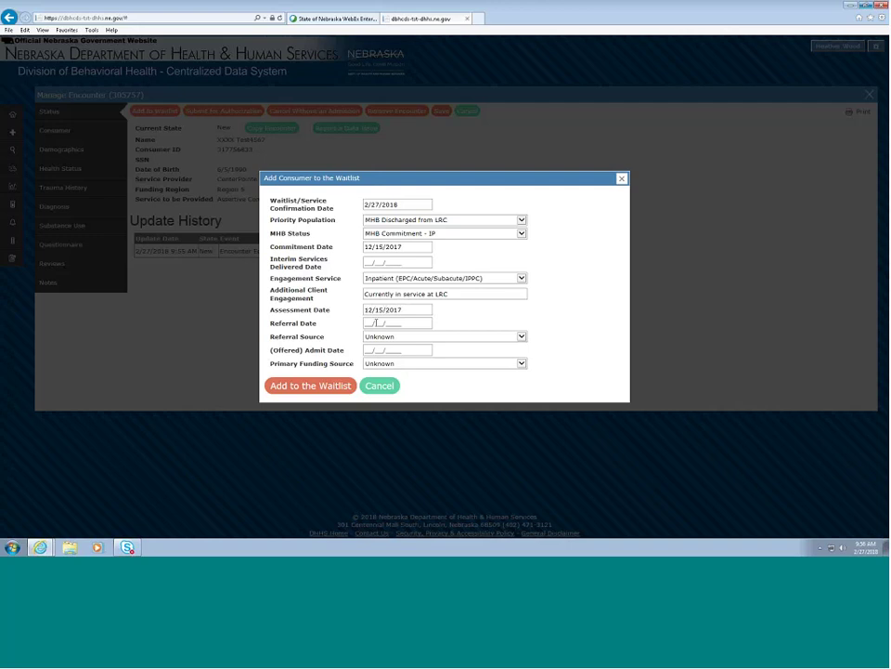
- Set referral date 12/18/2017, Provider: MH Services Provider, Medicaid funding, then add to the waitlist
left_click(366, 323)
type("12/18/2017")
key("Tab")
key("p")
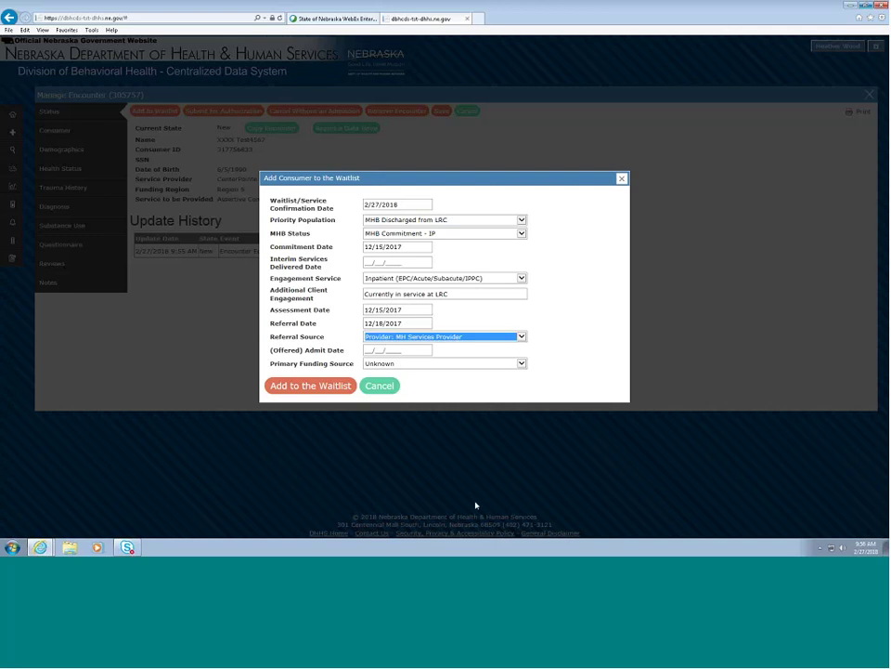
left_click(388, 367)
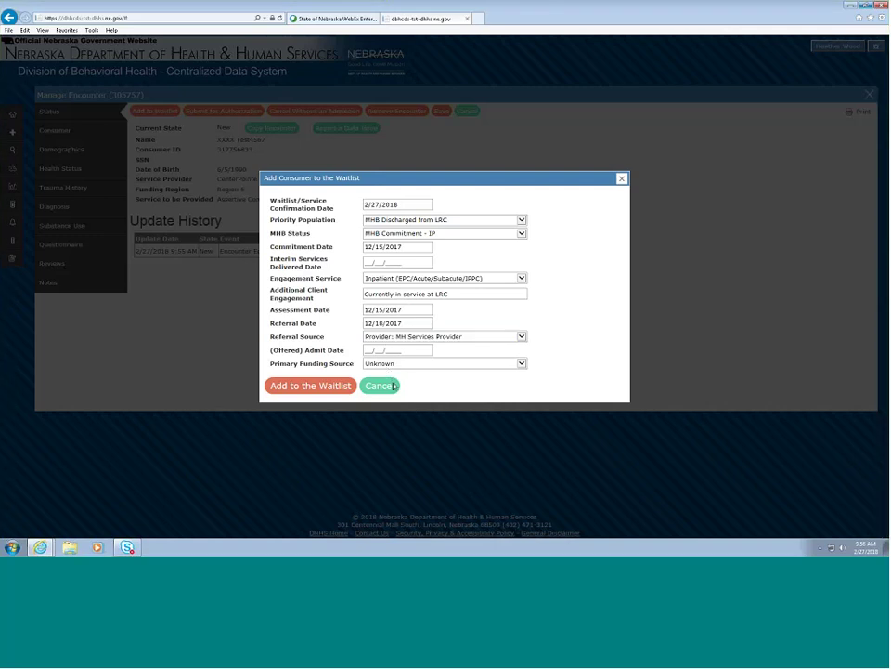
key("m")
left_click(299, 386)
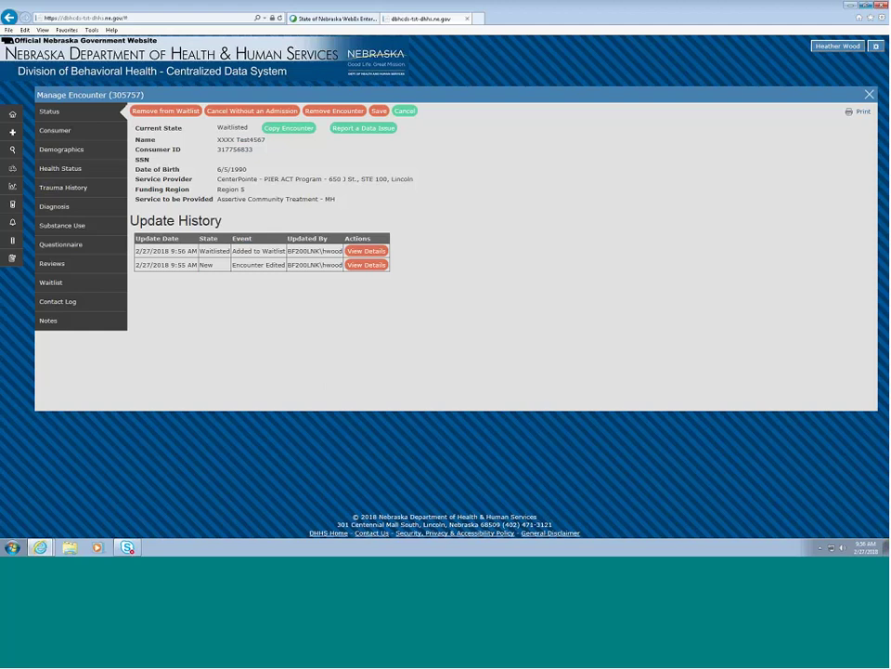
triple_click(263, 153)
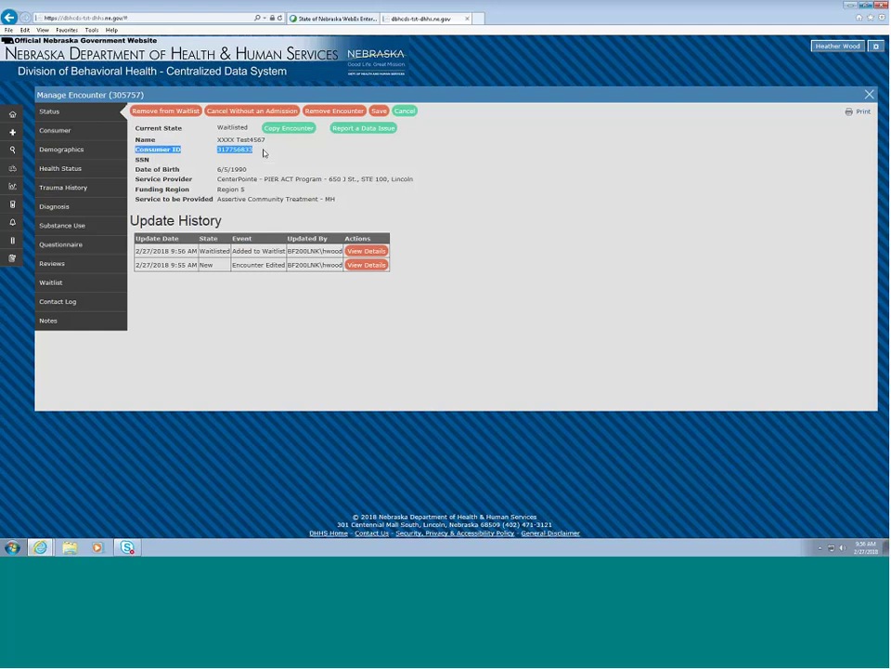
left_click(263, 155)
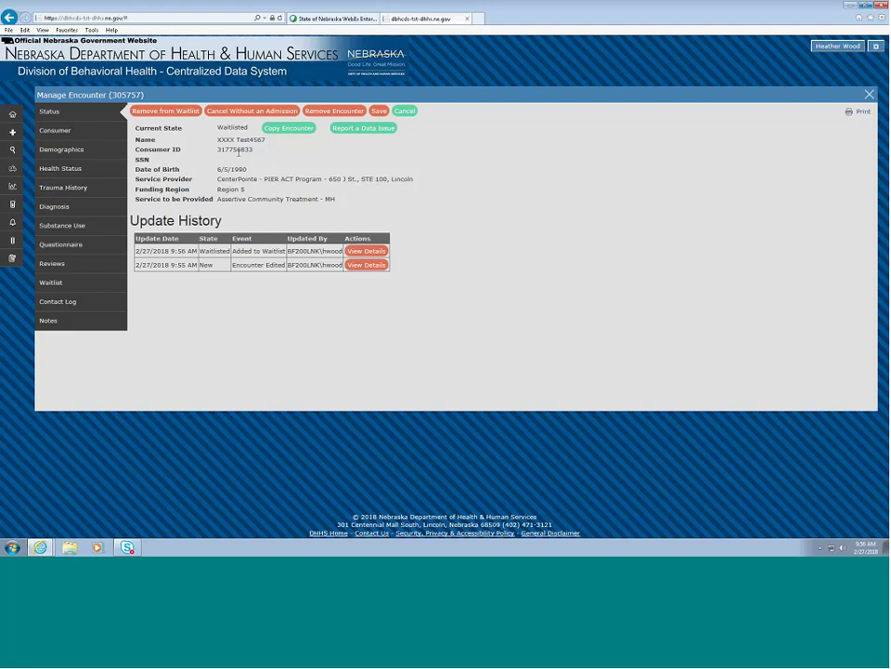
left_click_drag(215, 152, 228, 155)
left_click(293, 160)
left_click(311, 16)
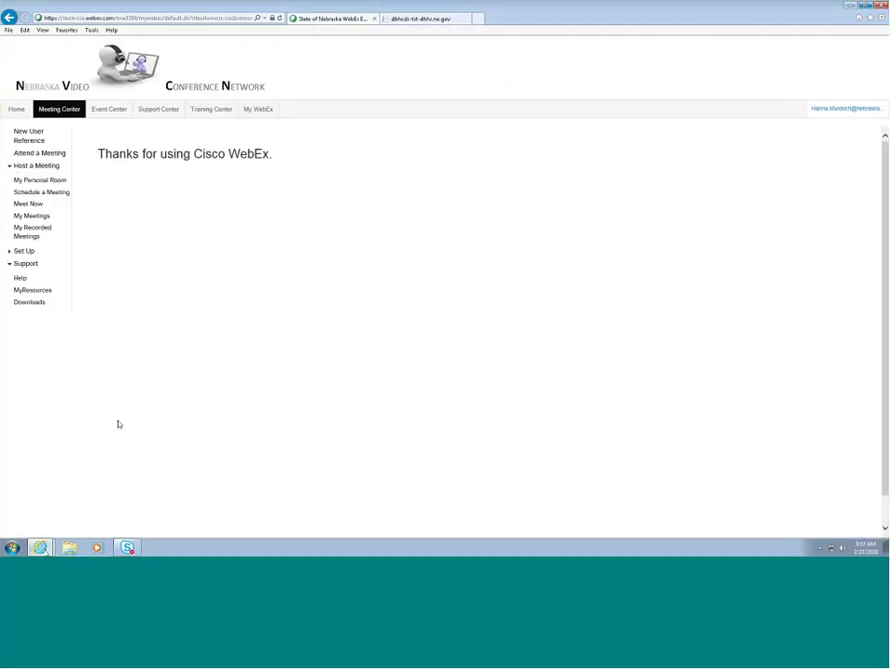
mouse_move(40, 547)
left_click(103, 522)
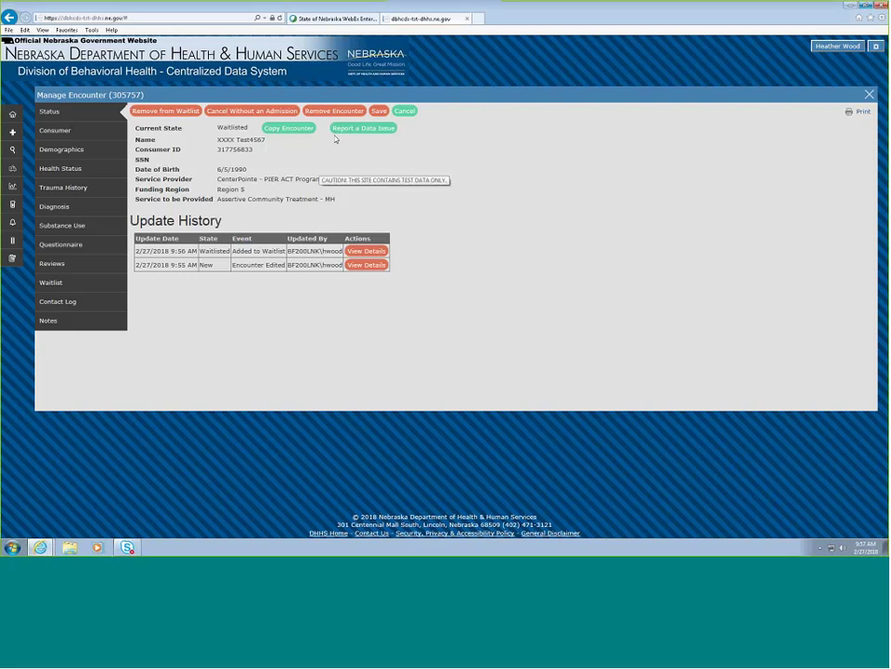